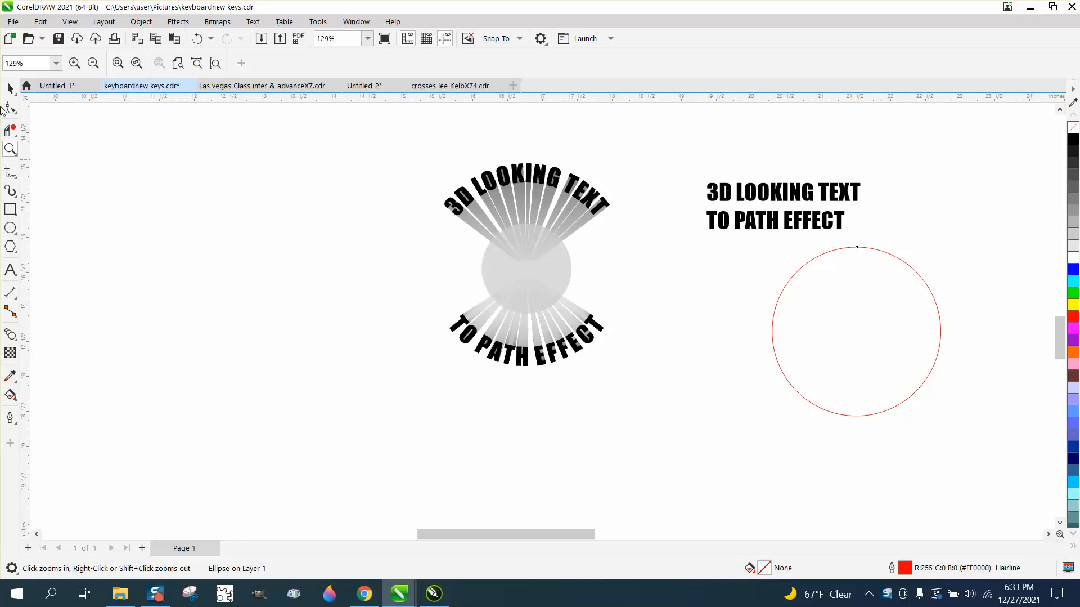
Fit the "3D LOOKING TEXT" line to the top of the red circle with Fit Text to Path
click(6, 88)
key(Tab)
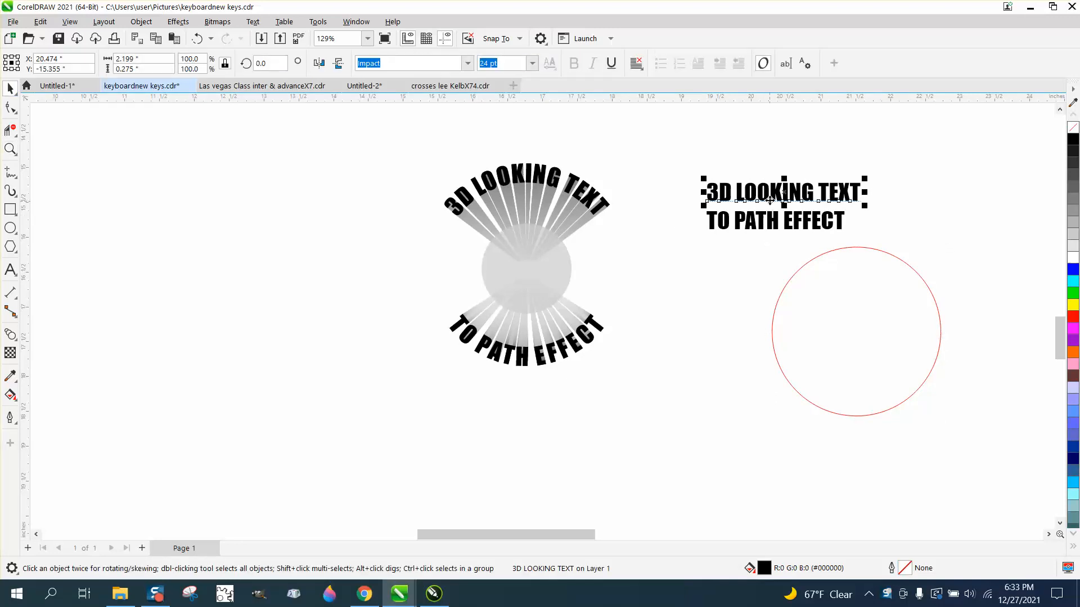
click(252, 21)
click(291, 199)
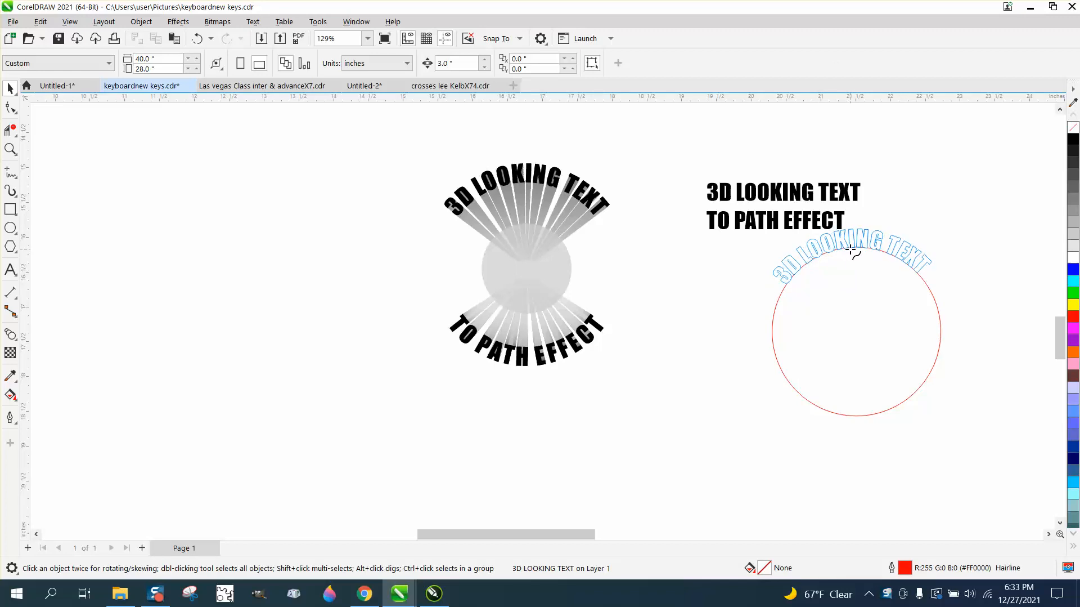
click(855, 254)
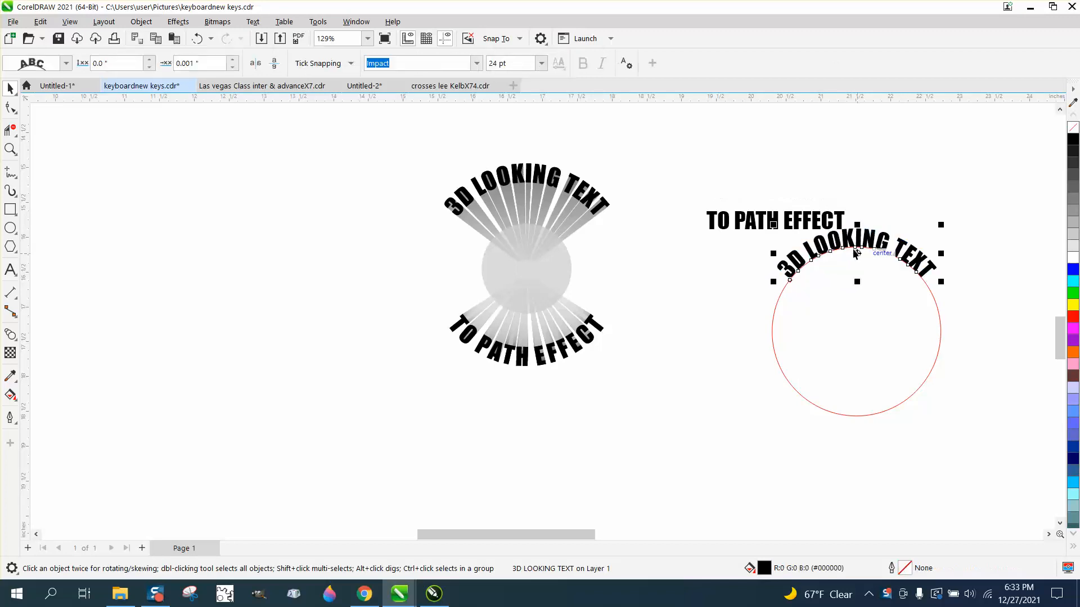
Fit the "TO PATH EFFECT" line to the bottom of the circle with Fit Text to Path
click(779, 225)
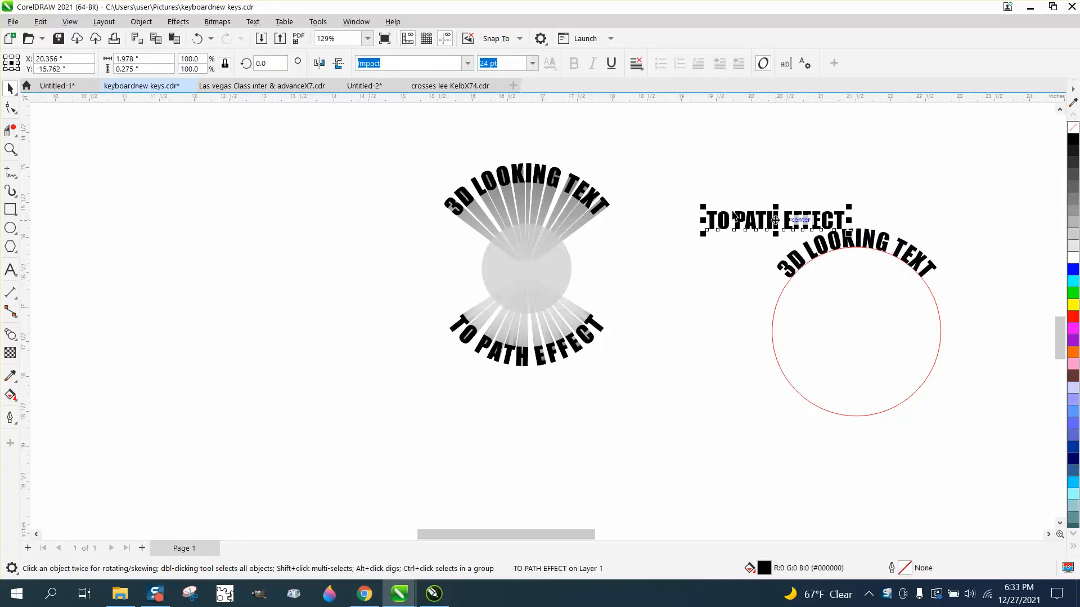
click(253, 21)
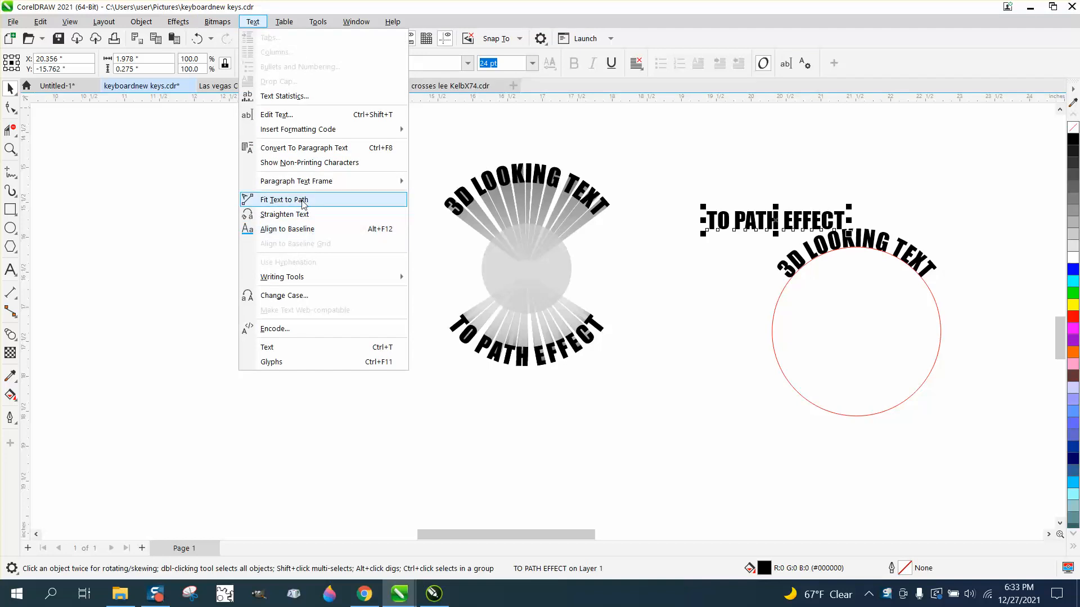
click(299, 200)
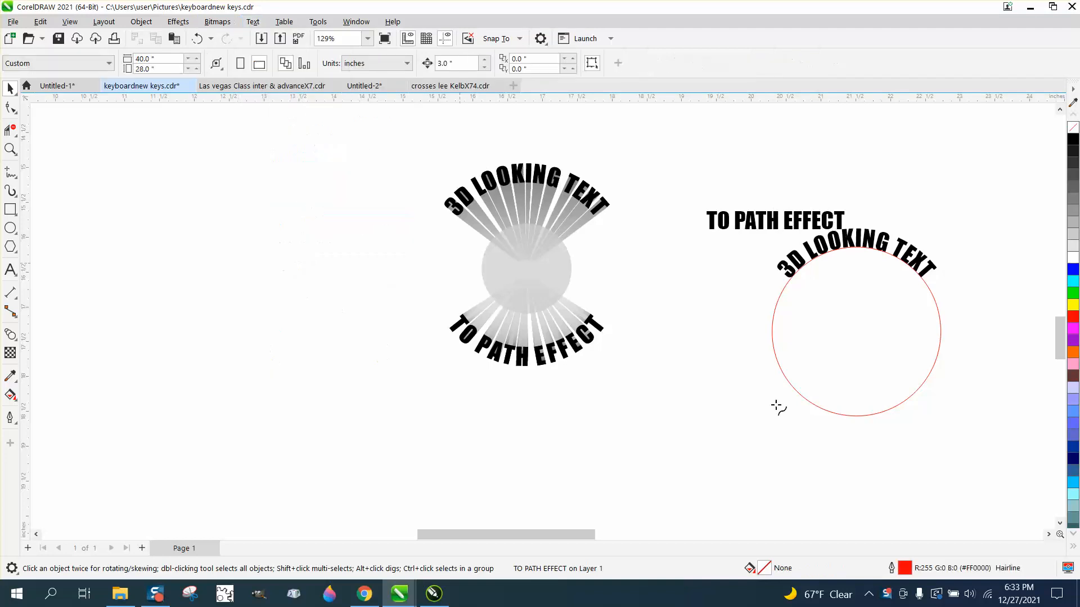
click(865, 410)
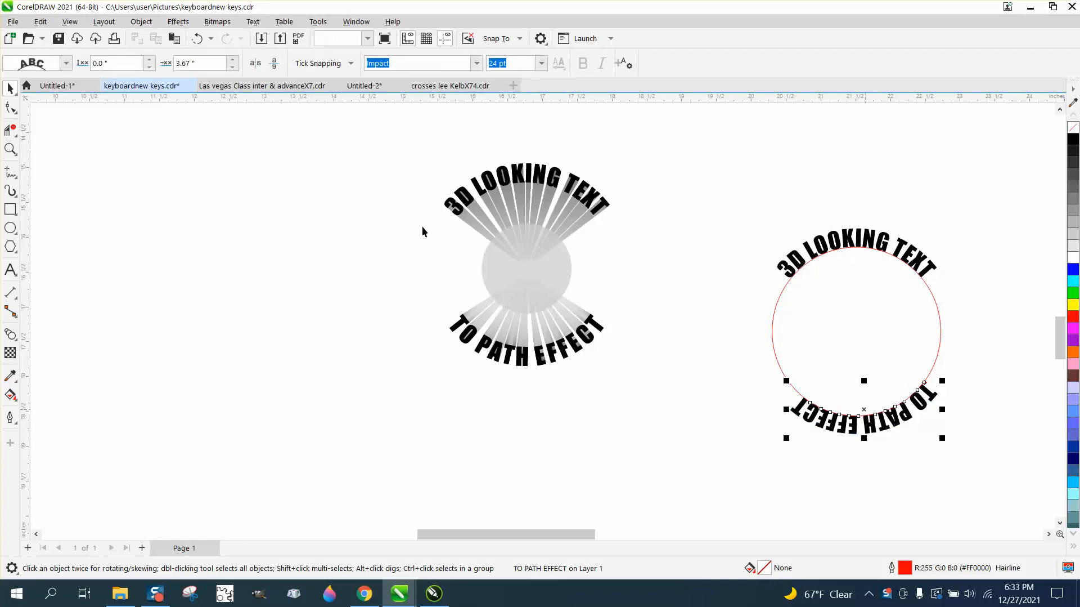
Flip the bottom text so it reads upright and move it slightly below the circle
click(274, 63)
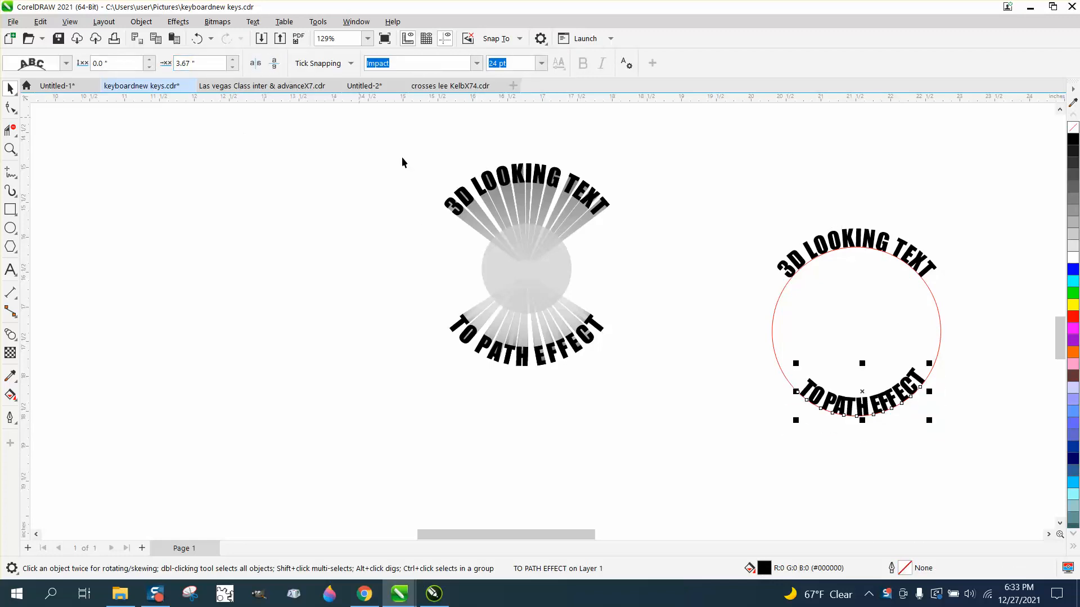
drag(864, 391, 866, 412)
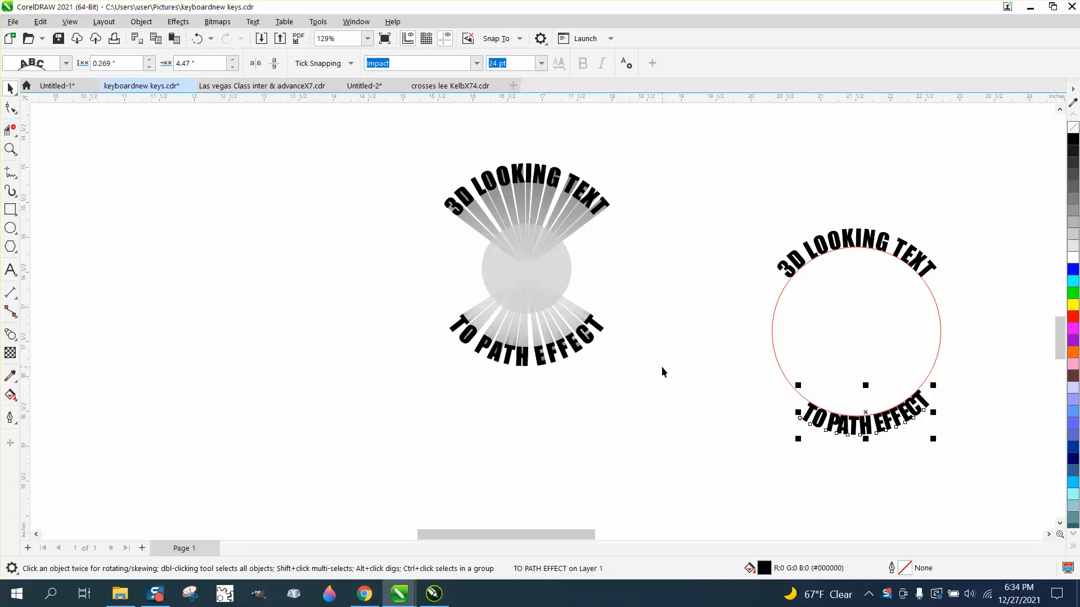
Select the circle and both curved texts and break the compound object apart
drag(729, 192, 788, 316)
drag(1015, 475, 1016, 477)
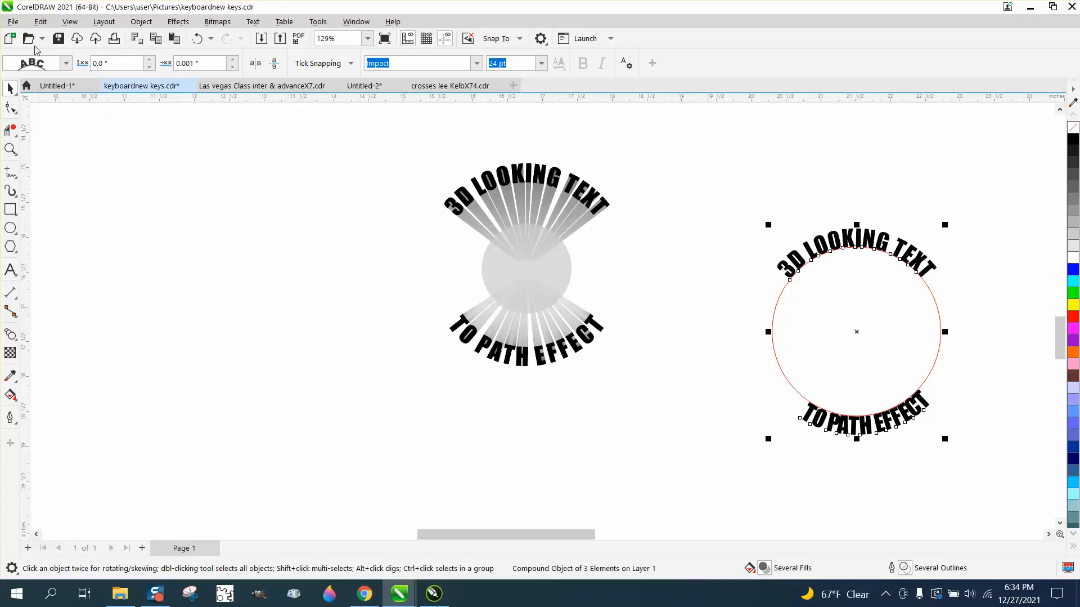
click(141, 21)
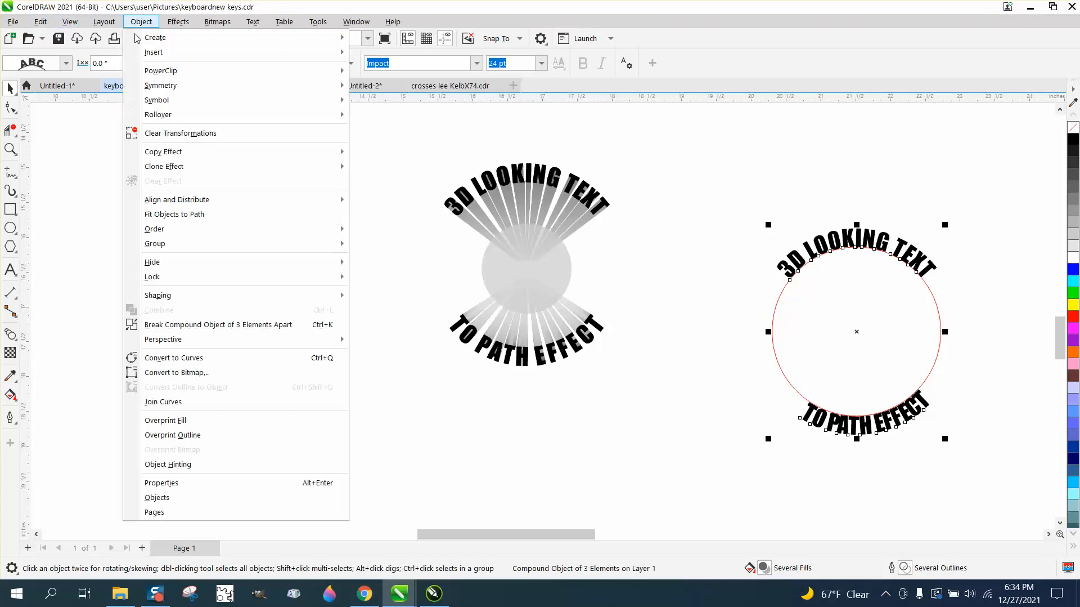
click(235, 325)
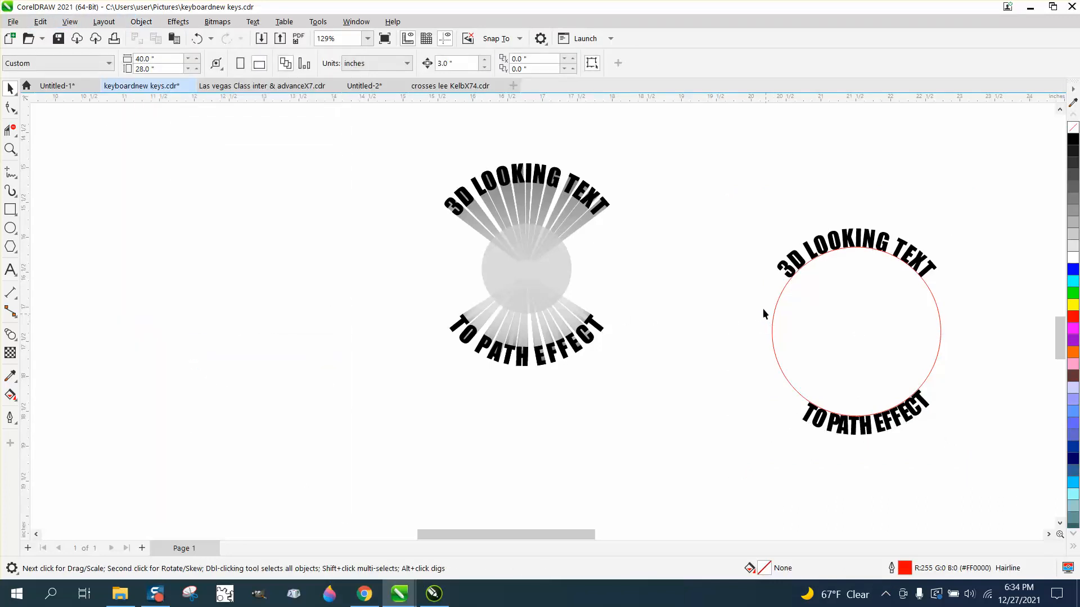
Select the circle and both texts and group them
scroll(763, 308, down, 2)
drag(930, 416, 931, 416)
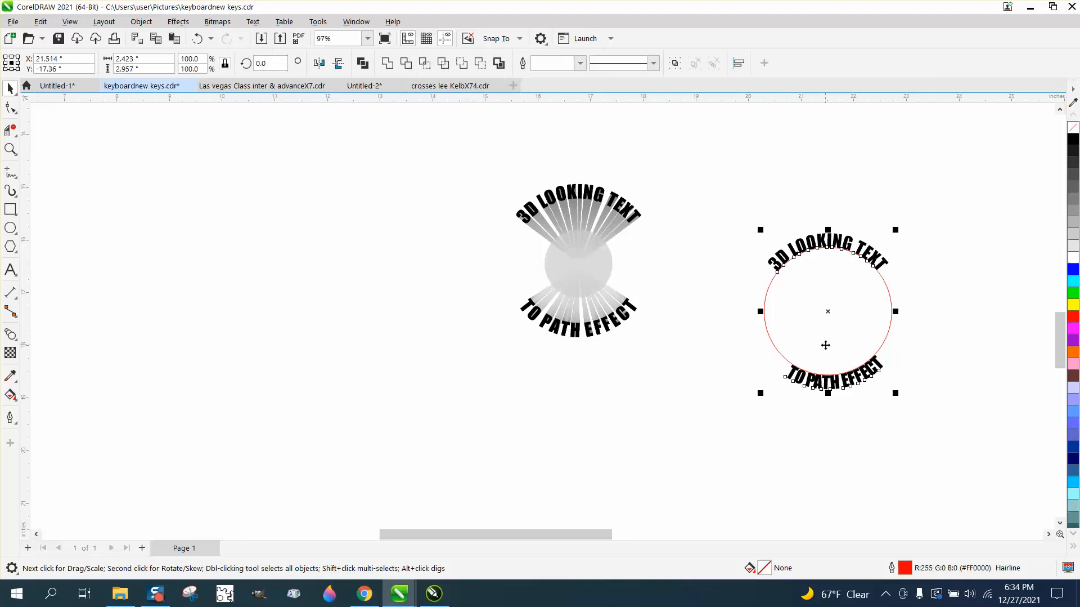
key(ctrl+g)
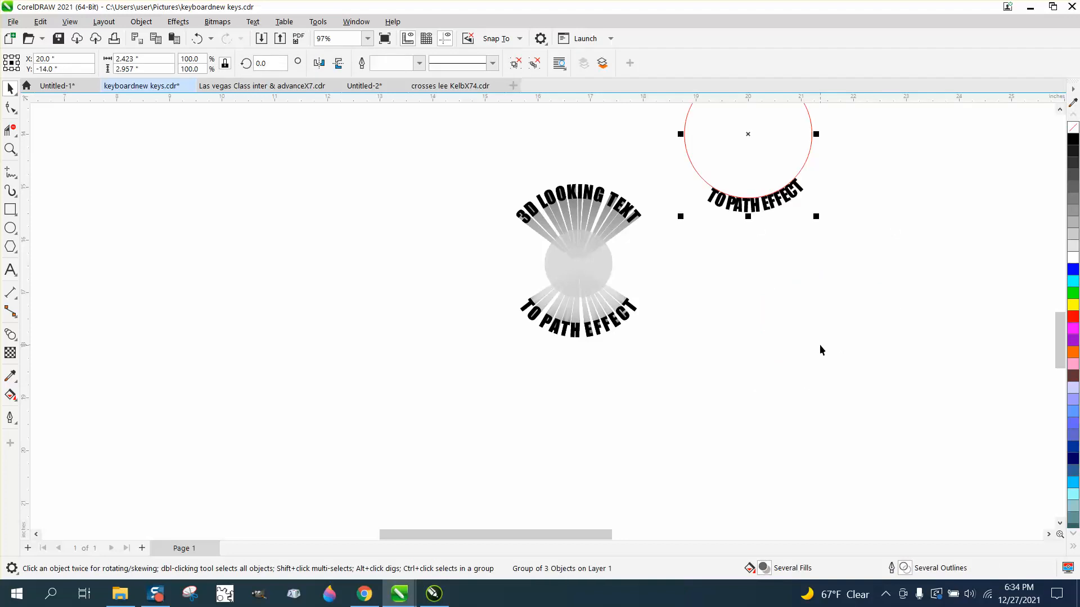
Zoom in on the grouped circle and texts and ungroup them
scroll(481, 234, down, 1)
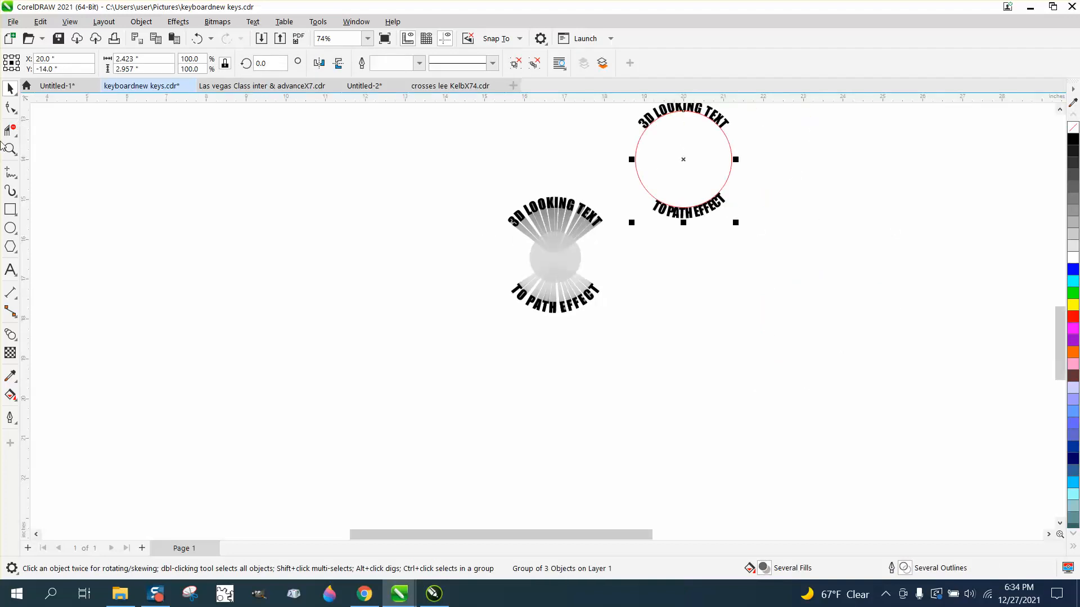
click(15, 153)
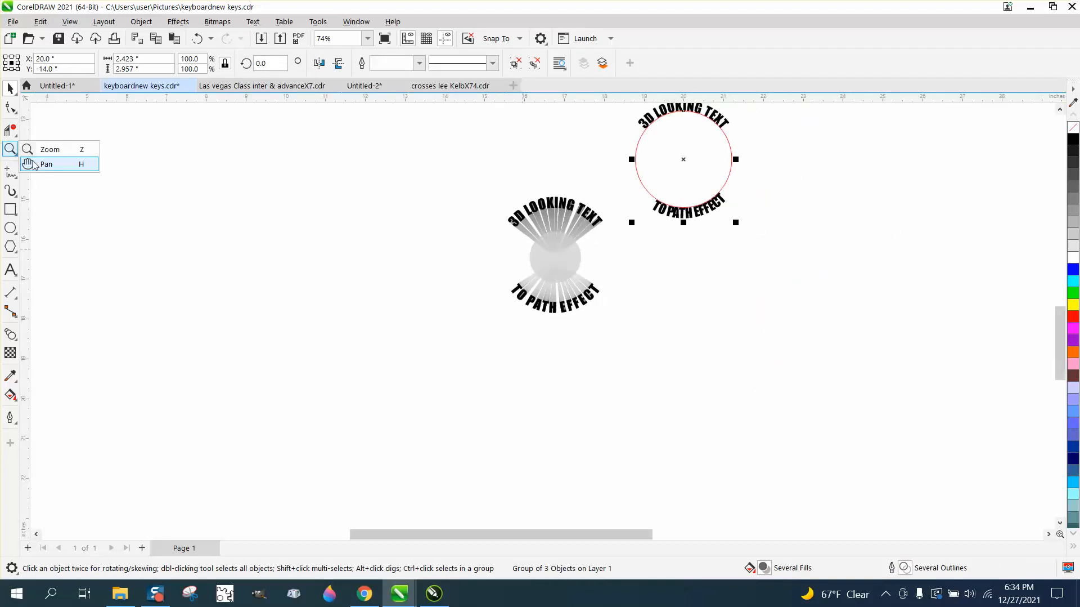
click(45, 150)
scroll(600, 226, down, 1)
drag(610, 133, 762, 268)
key(space)
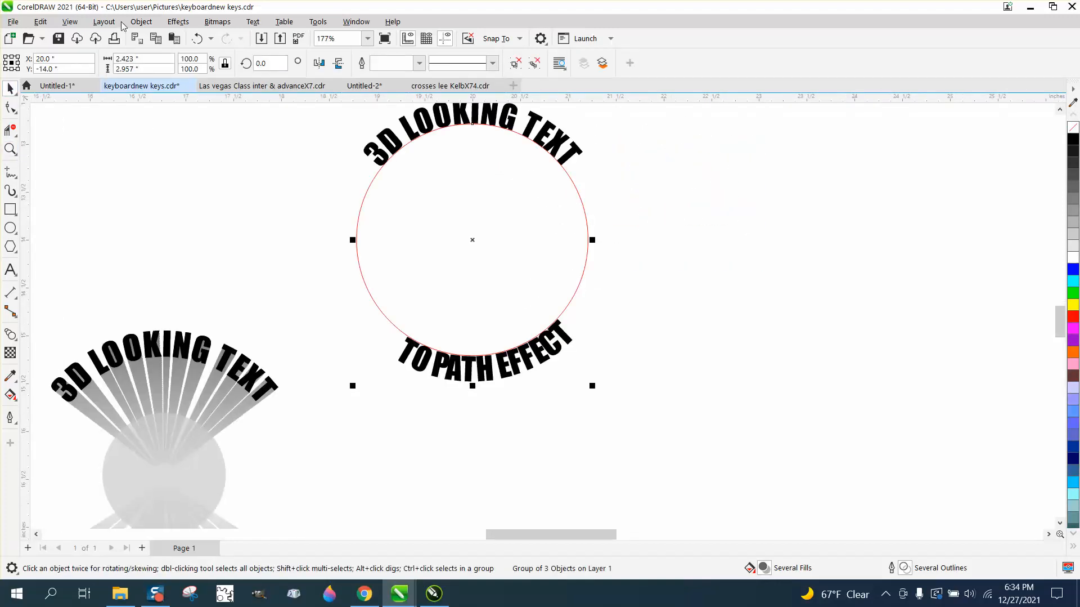
click(141, 21)
mouse_move(167, 245)
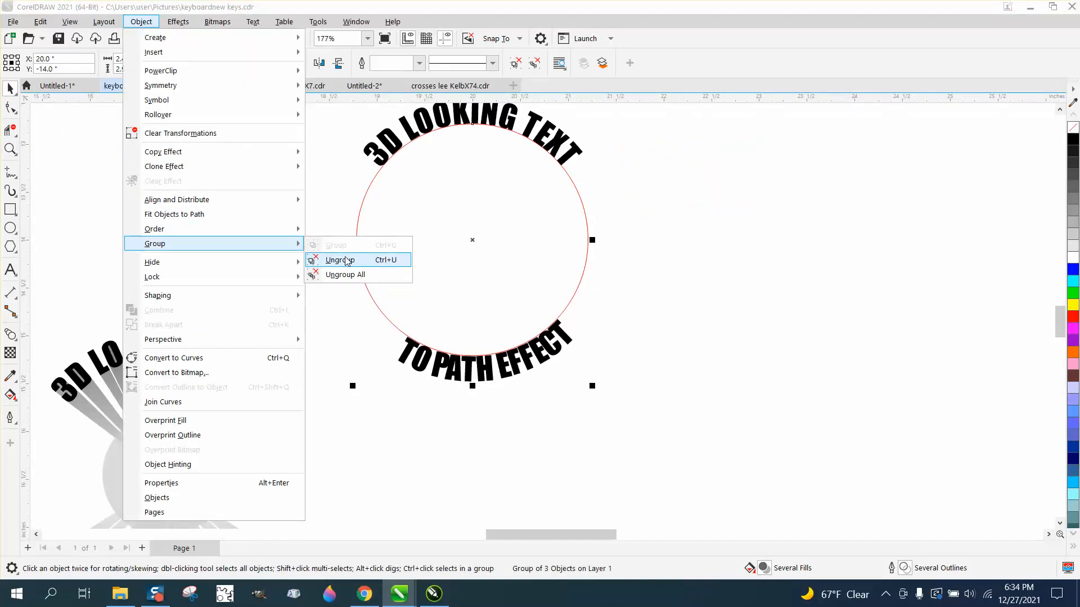
click(346, 259)
click(357, 231)
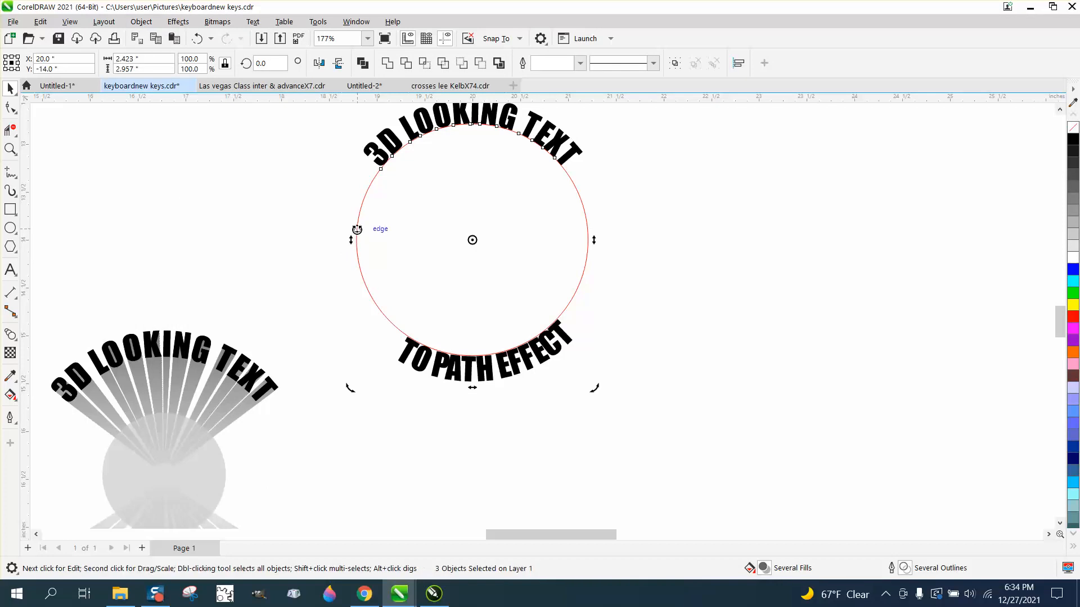
key(XF86Calculator)
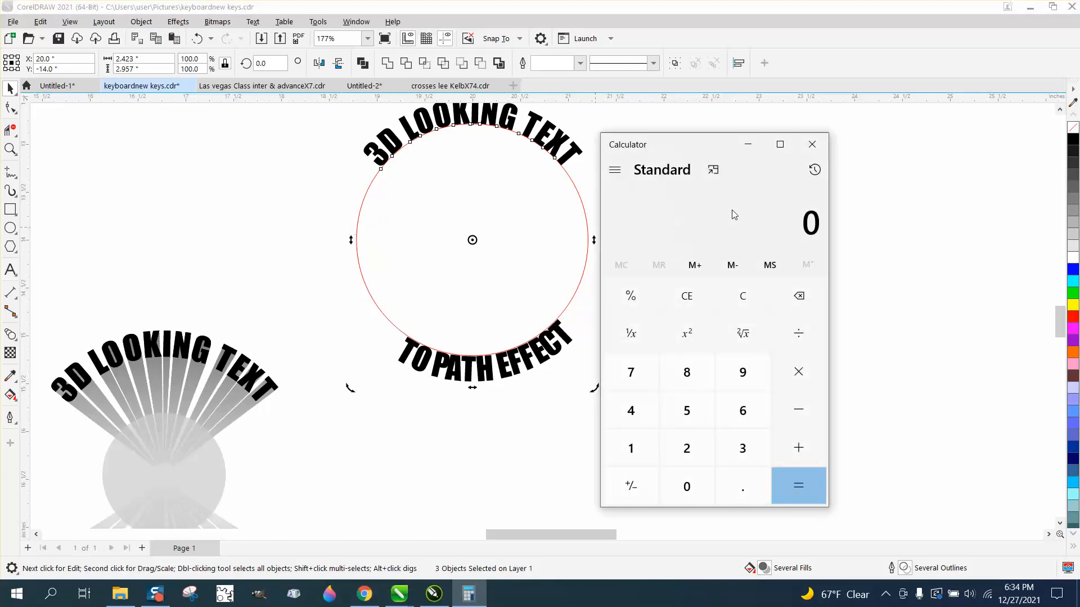
click(812, 144)
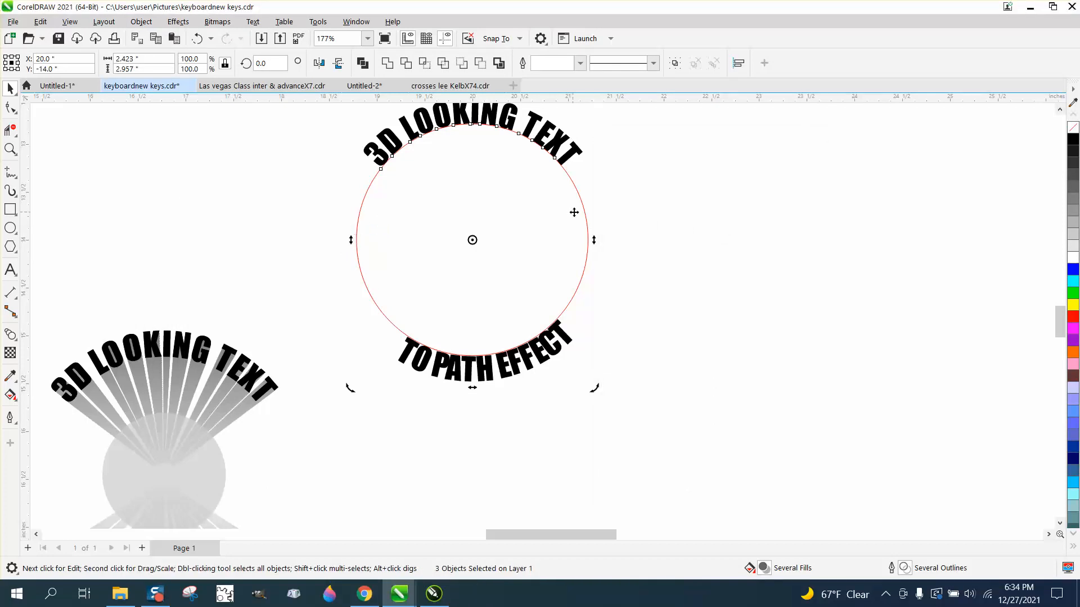
Select the red circle and delete it
click(606, 214)
click(586, 212)
key(Delete)
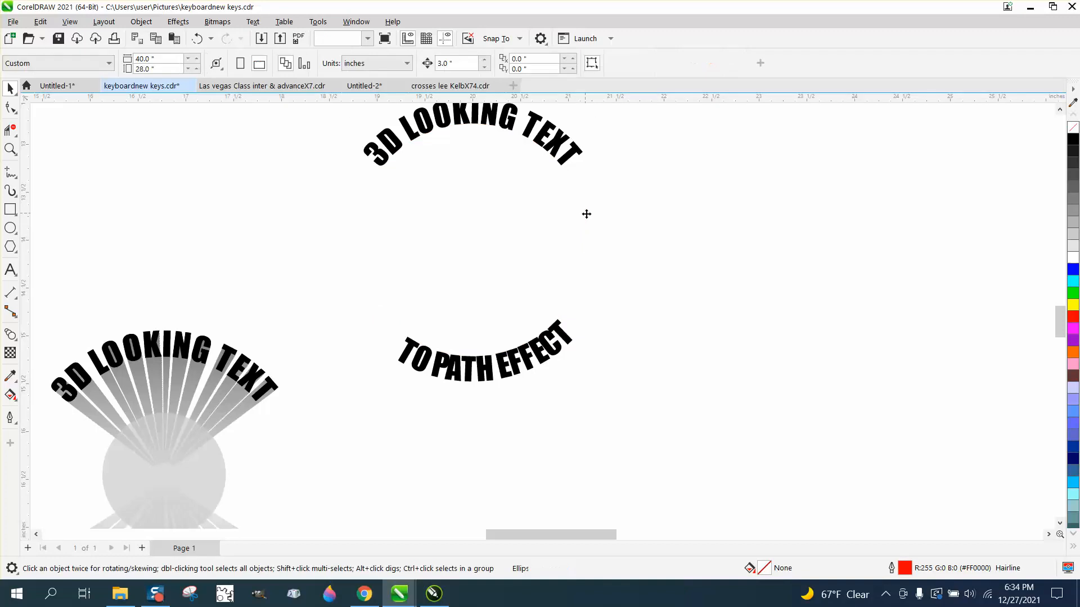
Add a horizontal and a vertical guideline through the former circle's centre
drag(170, 101, 113, 240)
drag(51, 215, 141, 232)
key(p)
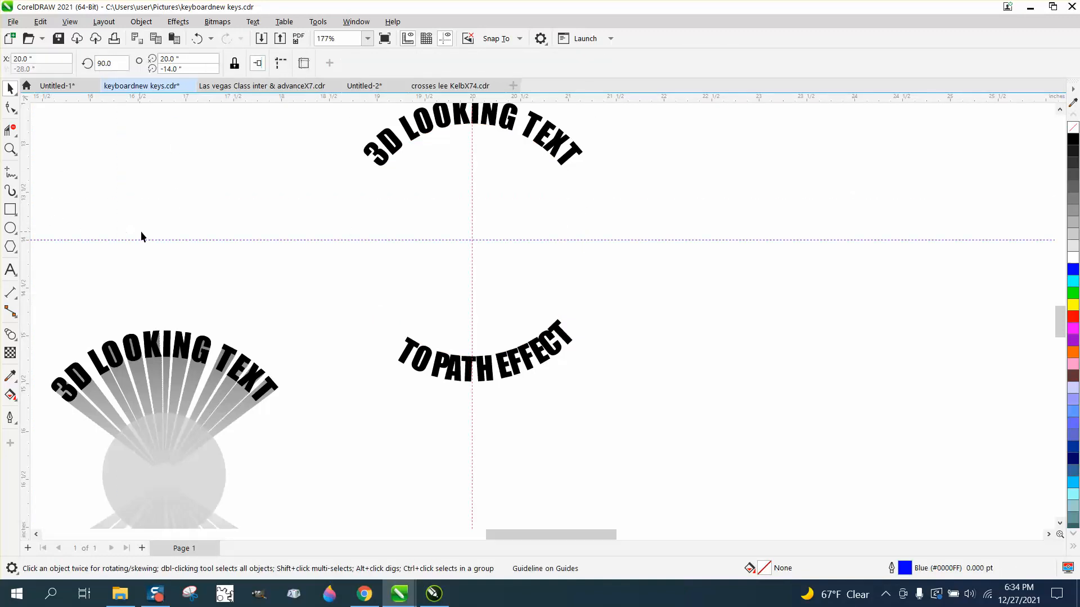
Duplicate the top curved text and the bottom curved text
click(497, 129)
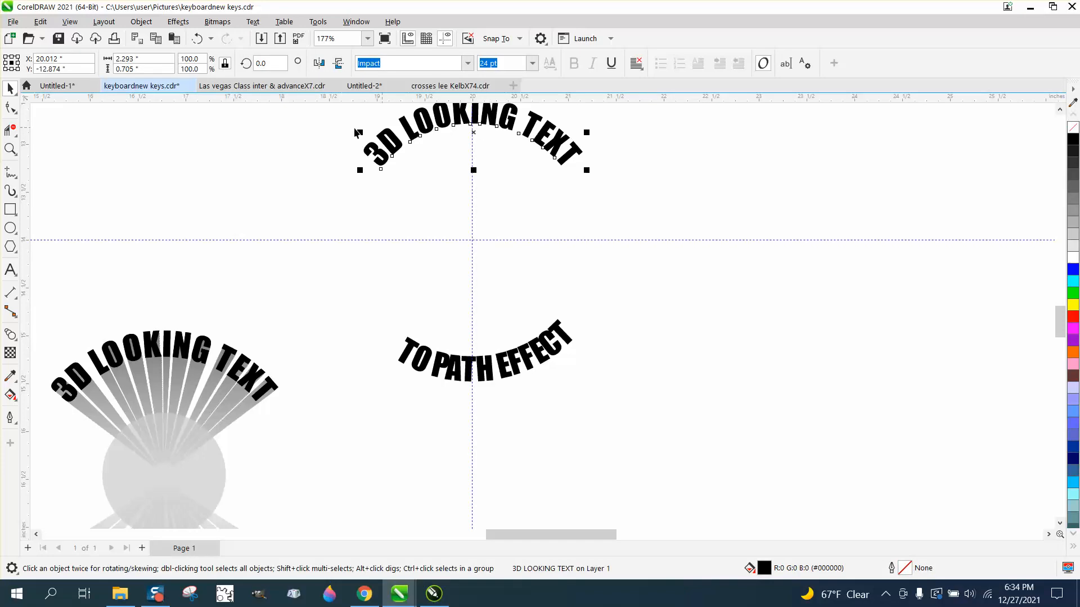
click(292, 120)
click(467, 121)
key(ctrl+d)
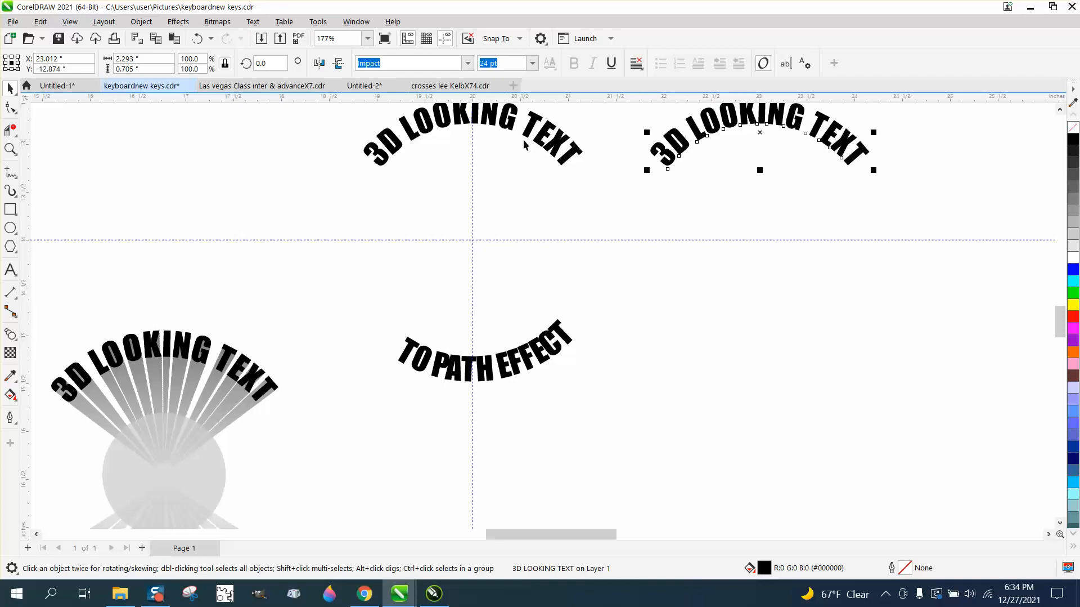
click(528, 355)
key(ctrl+d)
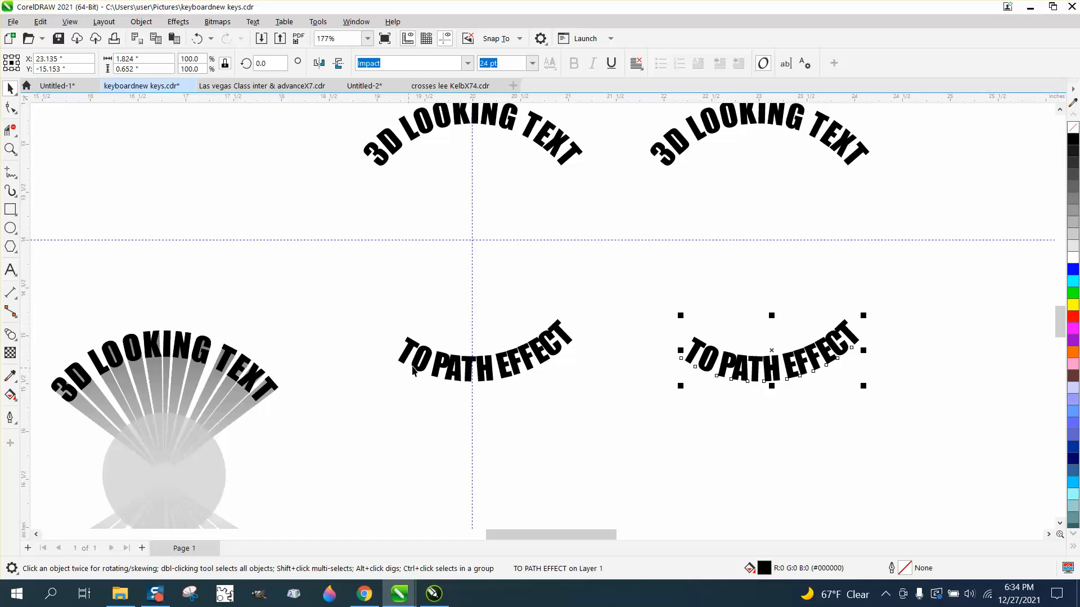
Undo the duplicates, guidelines, circle deletion and ungrouping
click(197, 39)
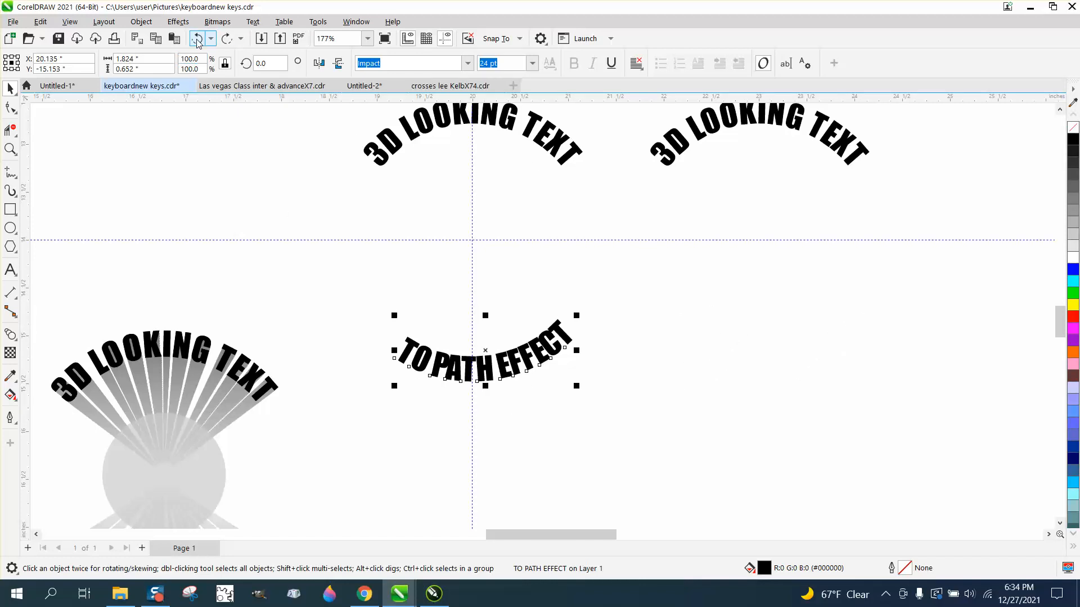
click(197, 39)
click(197, 39)
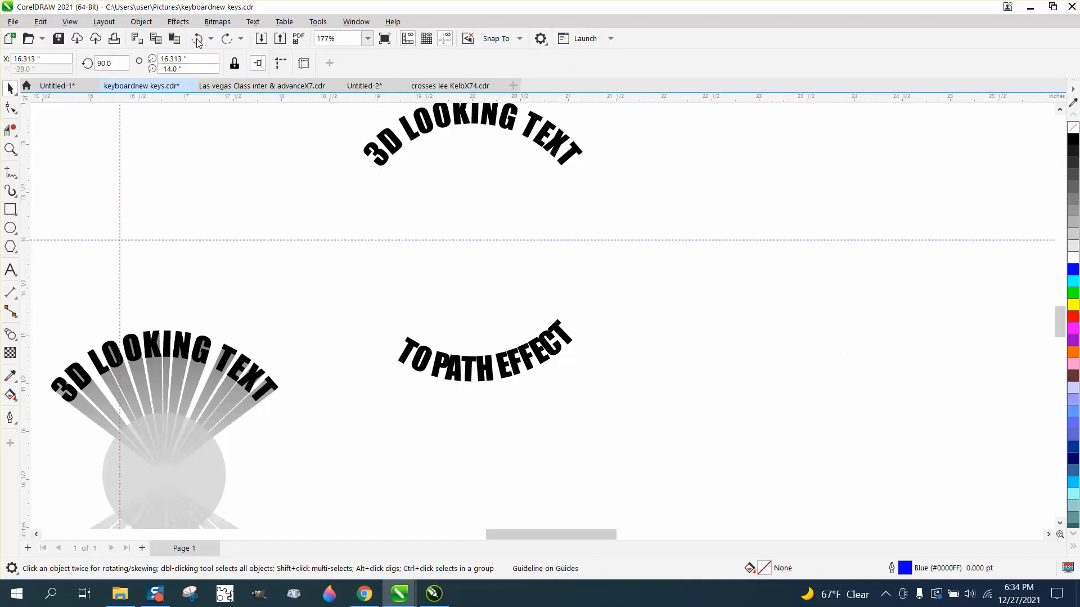
click(197, 40)
click(197, 39)
click(197, 40)
click(197, 41)
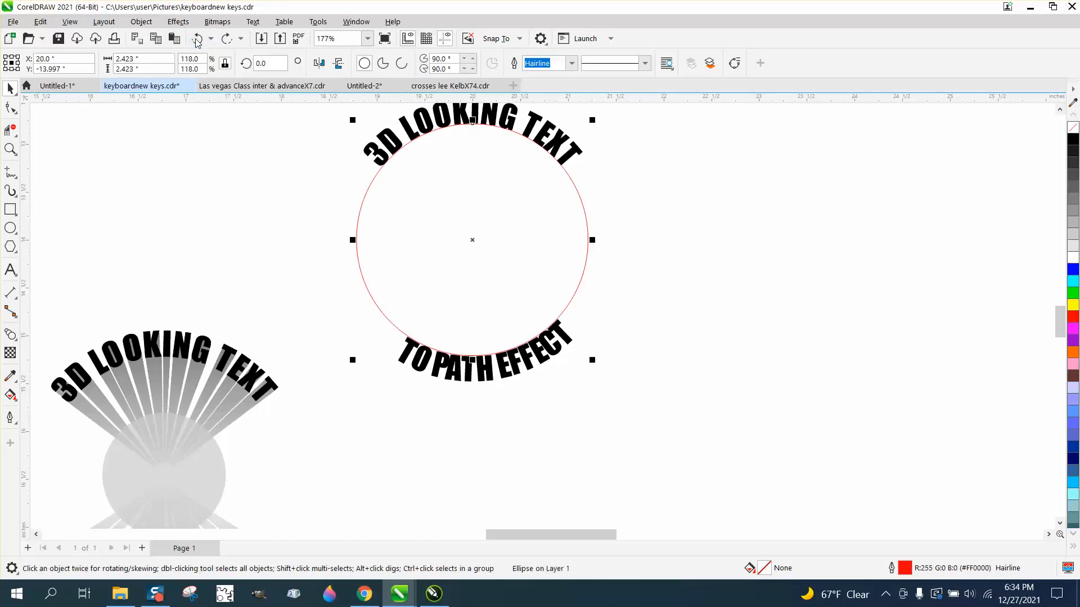
click(196, 41)
click(197, 39)
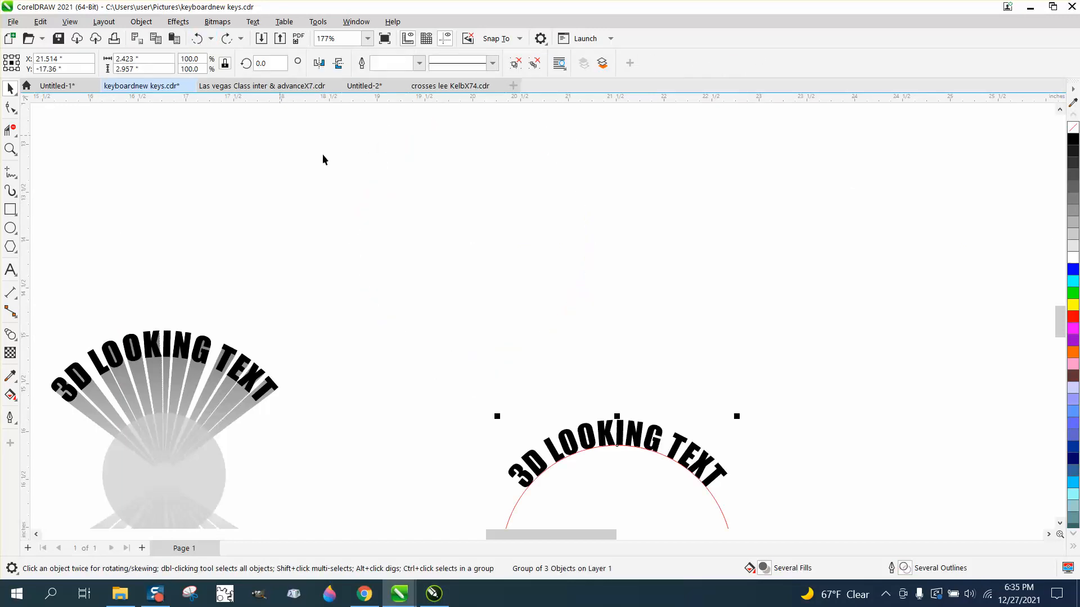
Zoom in on the bottom text and undo the grouping and break-apart
scroll(391, 229, down, 3)
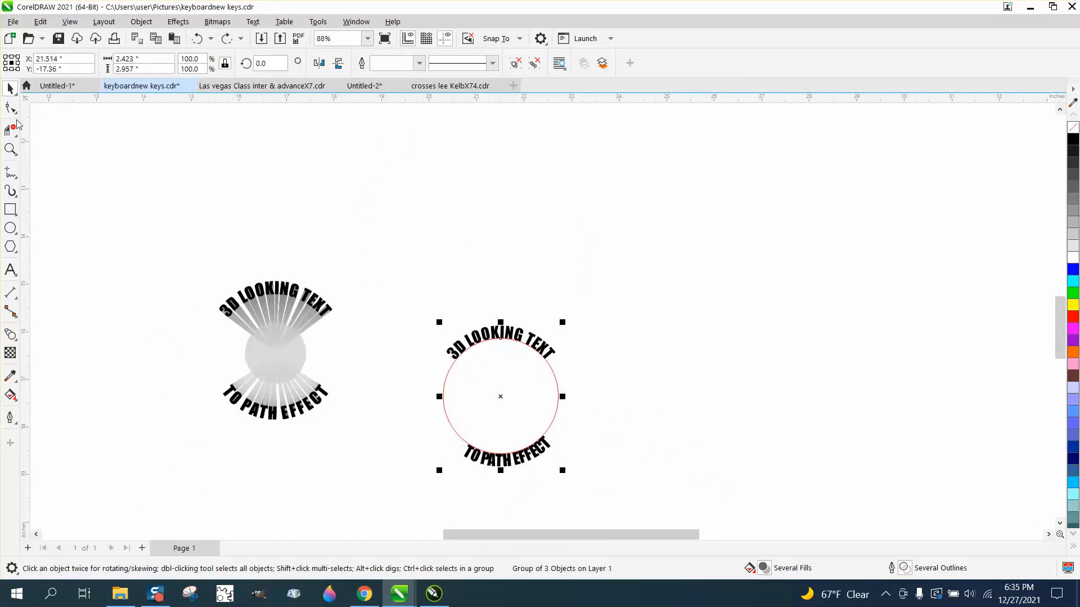
click(10, 148)
drag(434, 403, 673, 521)
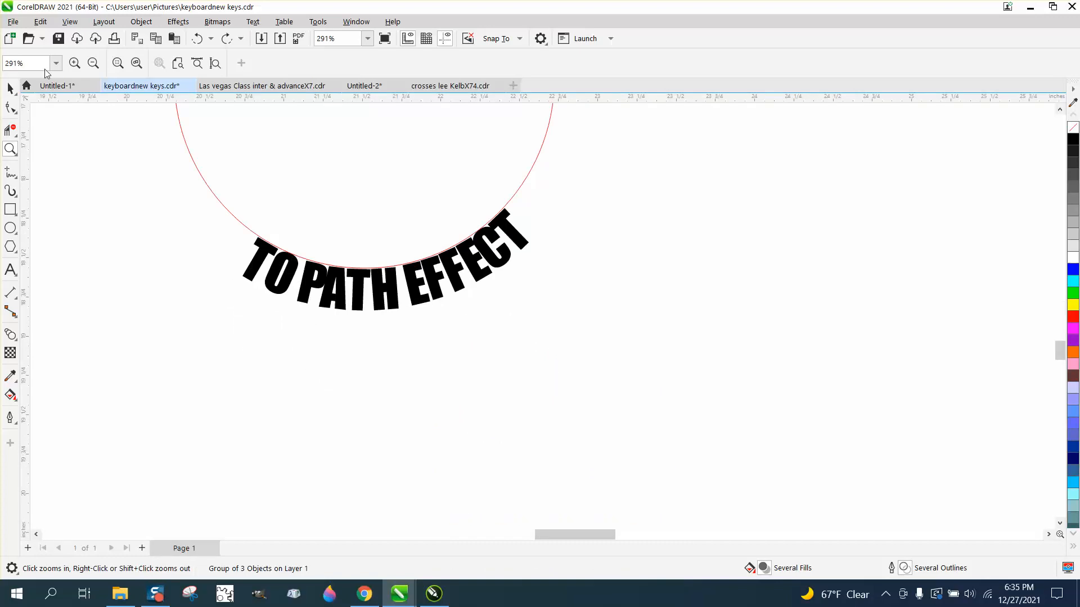
click(10, 107)
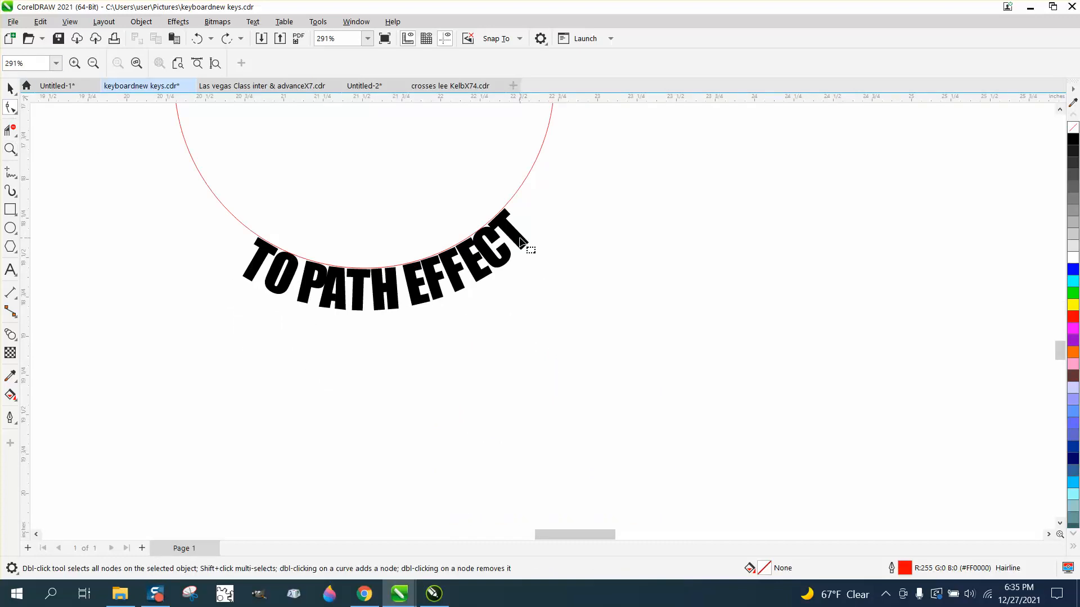
click(197, 38)
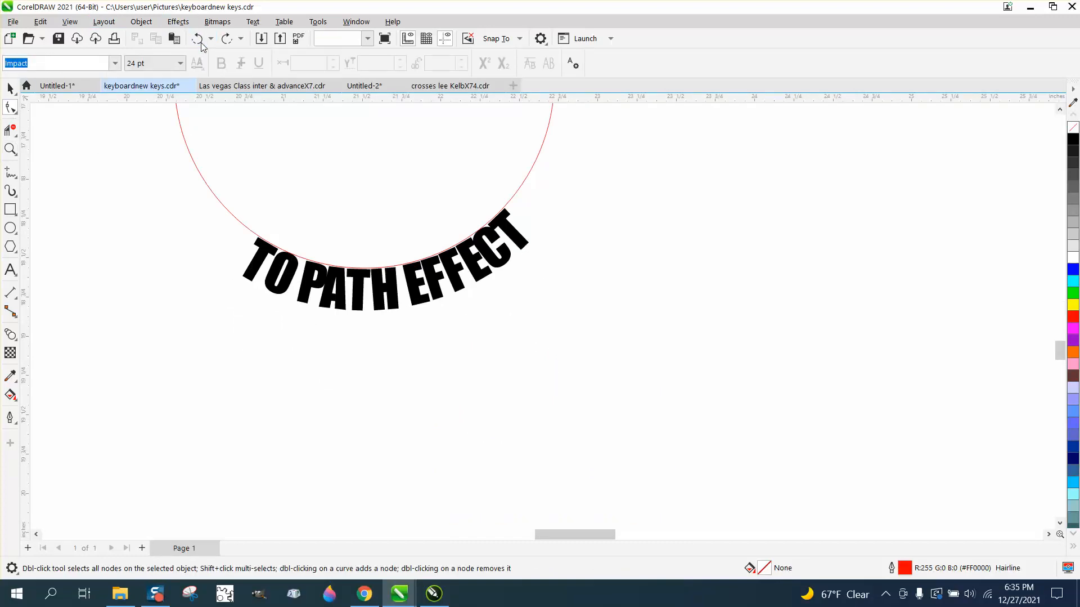
click(197, 39)
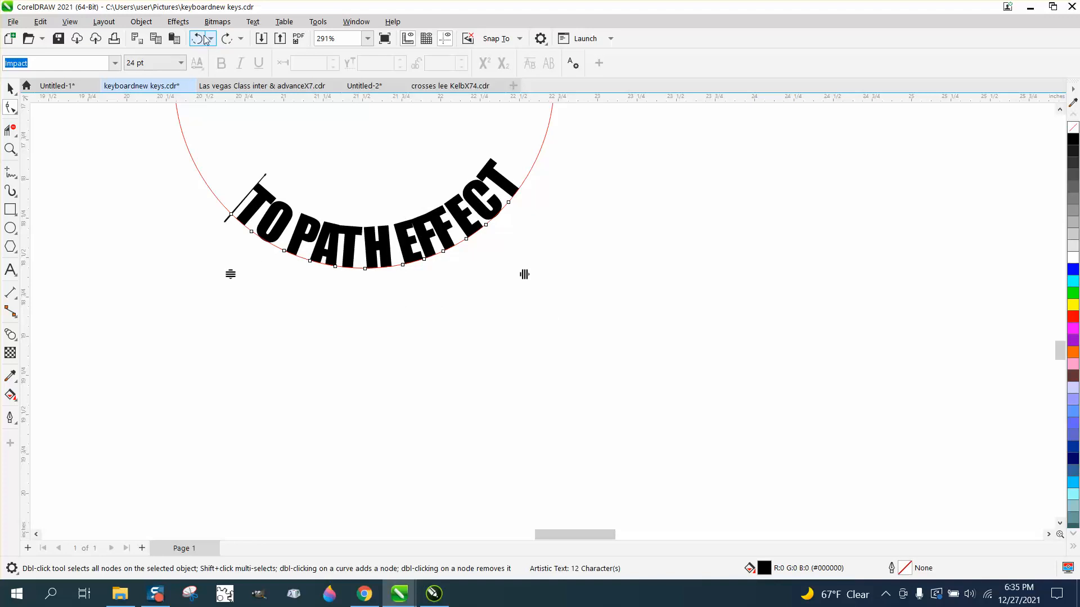
Undo the last change and widen the bottom text's letter spacing along the circle
click(197, 38)
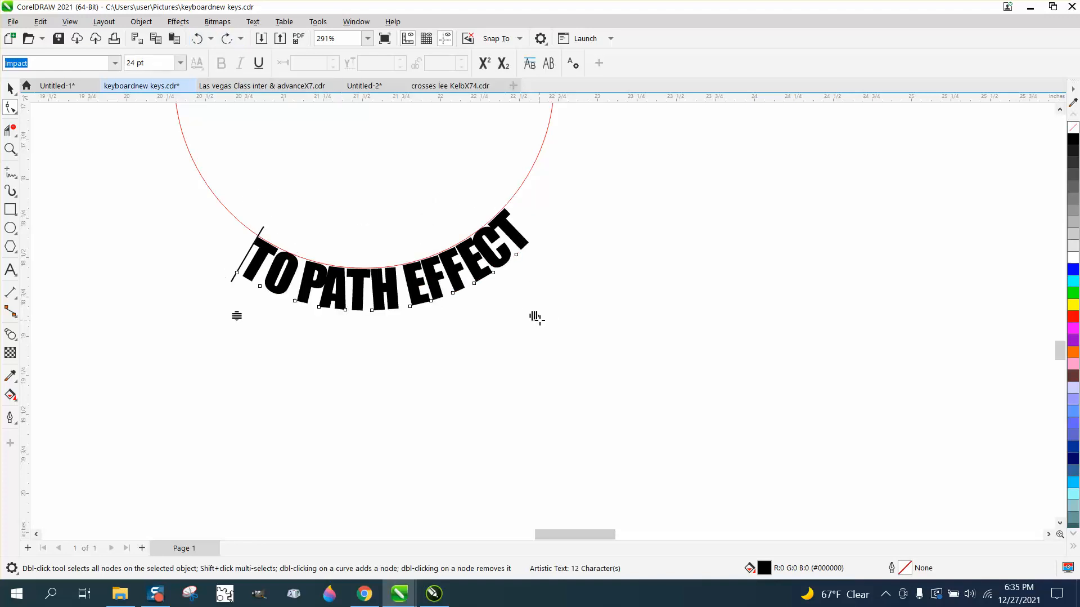
drag(534, 315, 581, 317)
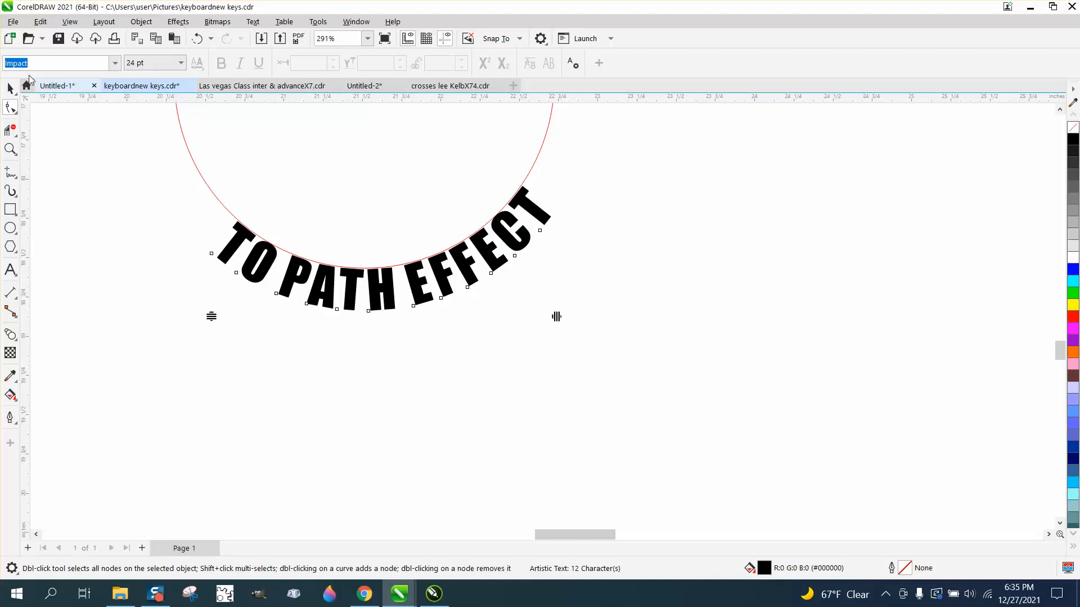
Move the vertical guideline so it runs through the circle's centre
click(10, 88)
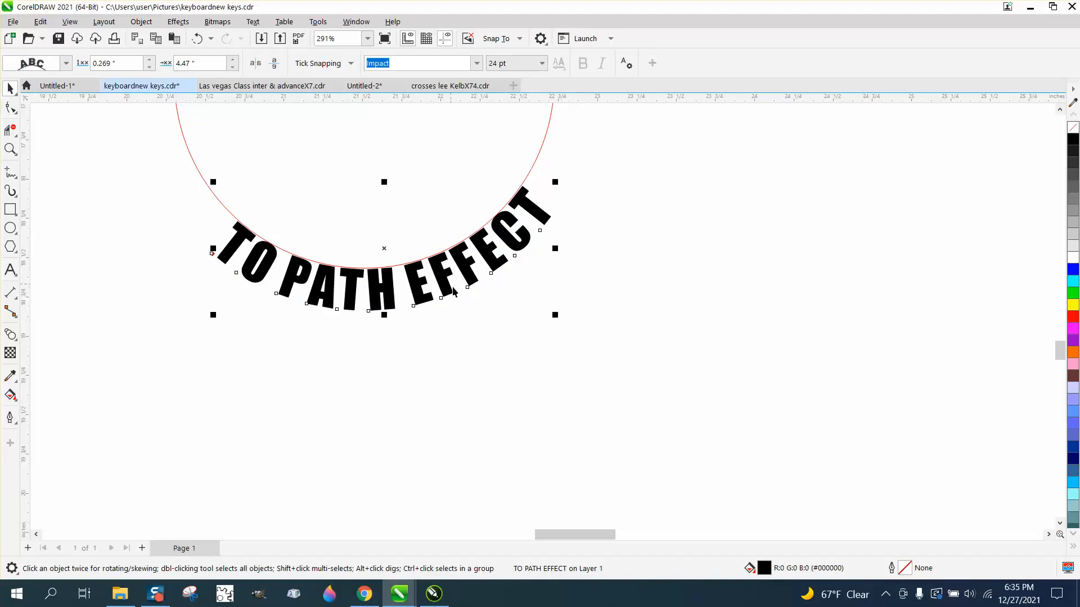
scroll(456, 315, down, 1)
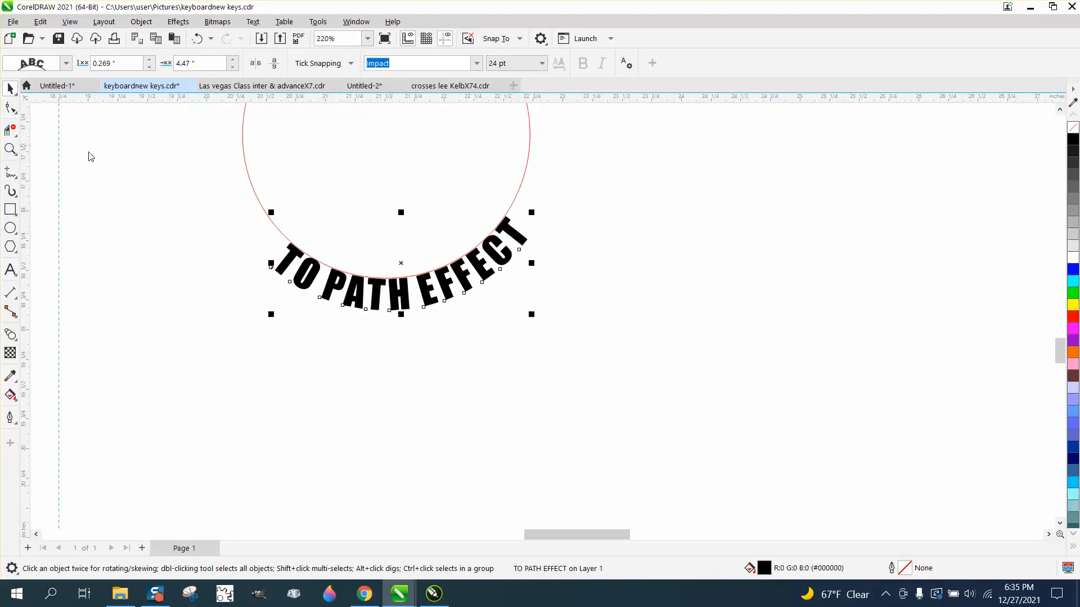
drag(186, 175, 400, 210)
key(p)
scroll(398, 204, down, 3)
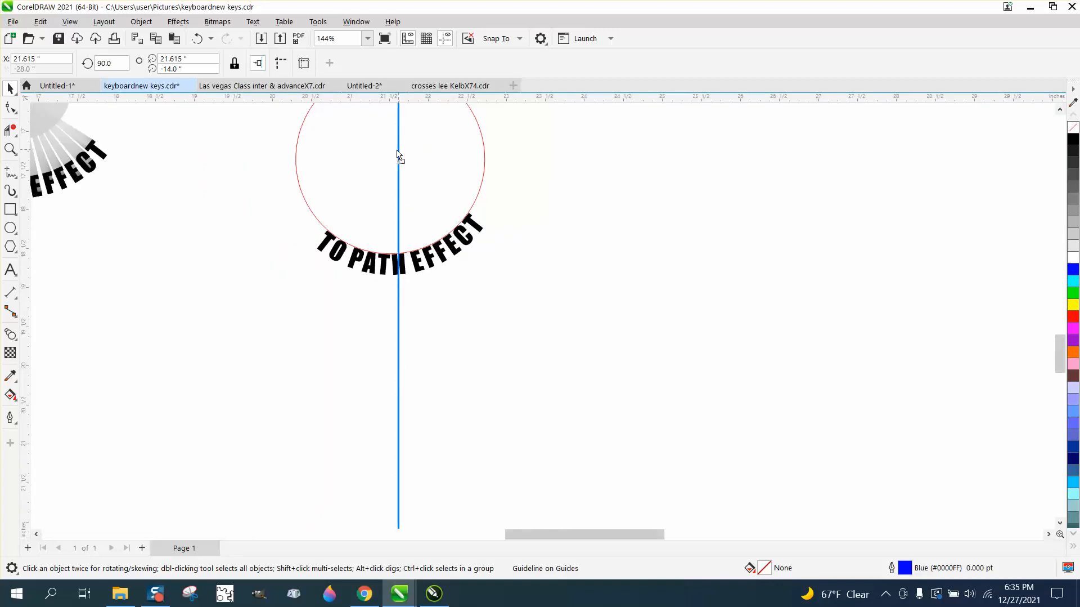
drag(398, 157, 391, 164)
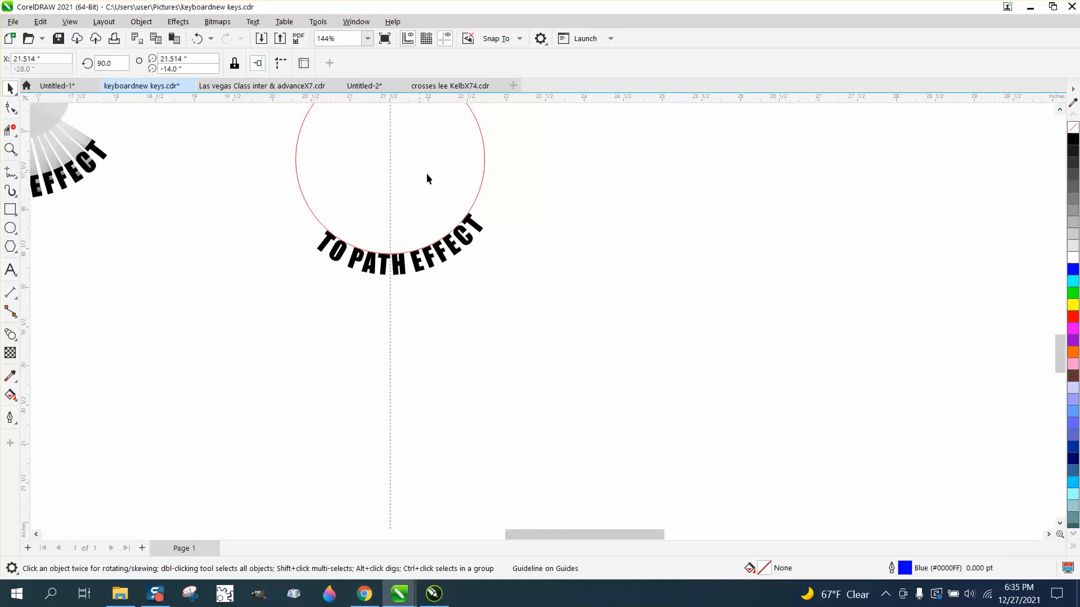
click(456, 249)
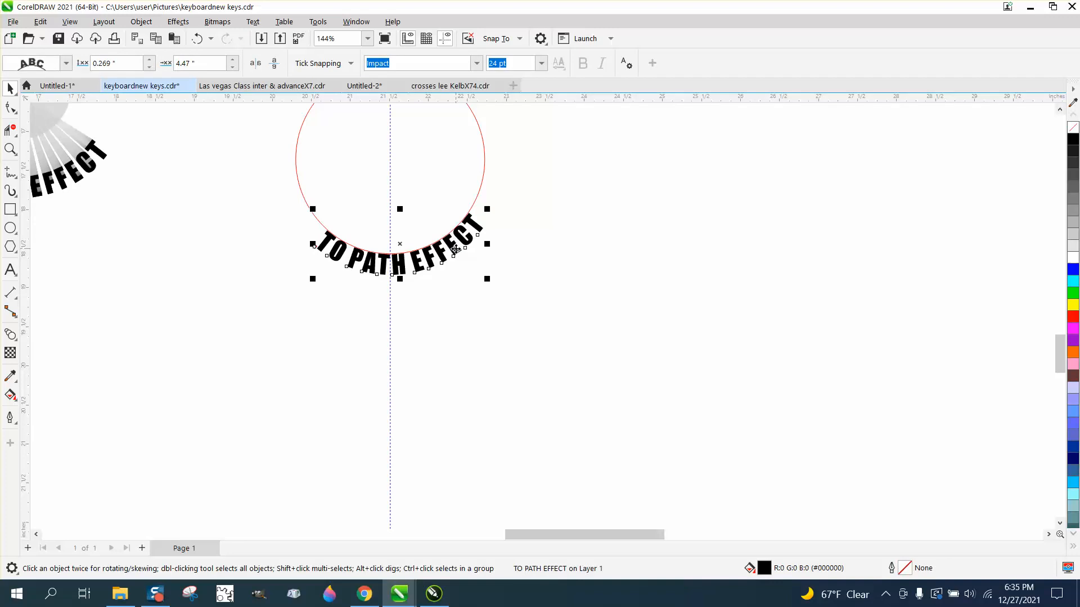
drag(400, 245, 386, 171)
click(196, 38)
click(142, 21)
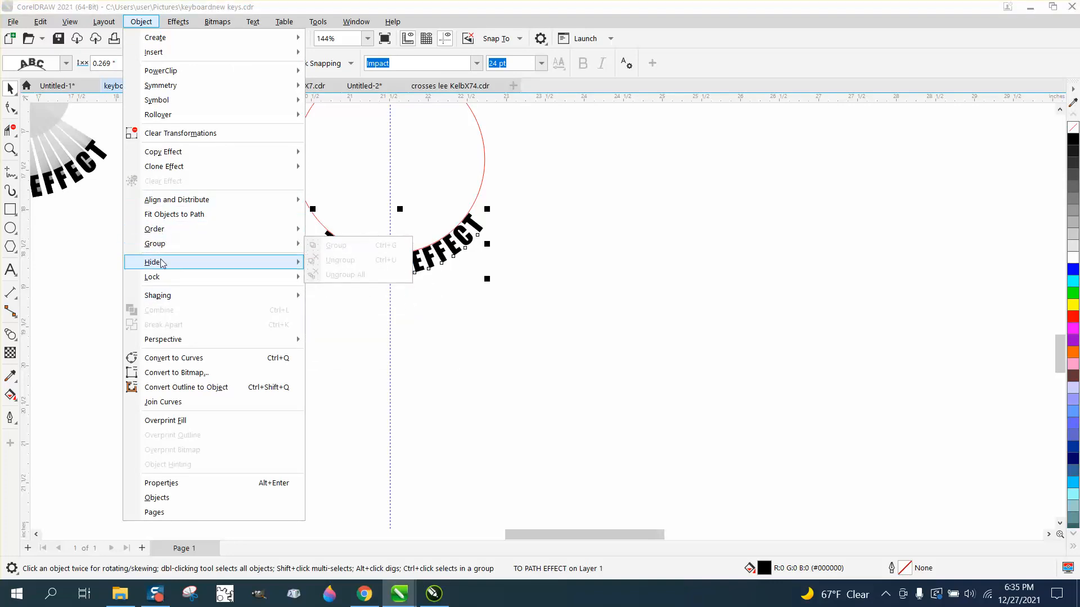
click(343, 342)
scroll(391, 325, down, 2)
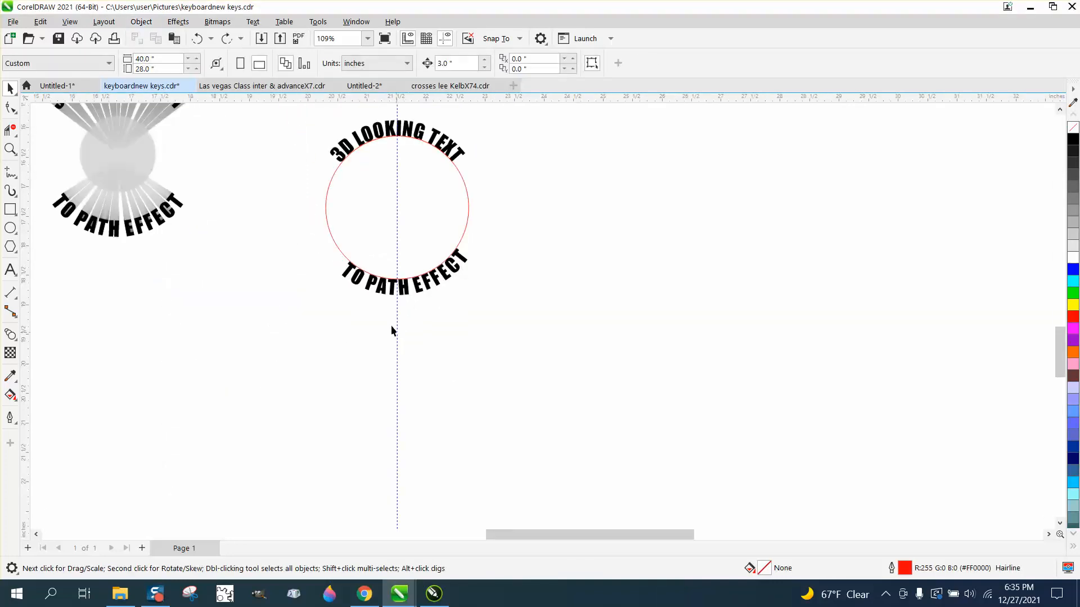
Break apart the circle and its two fitted text lines
click(326, 207)
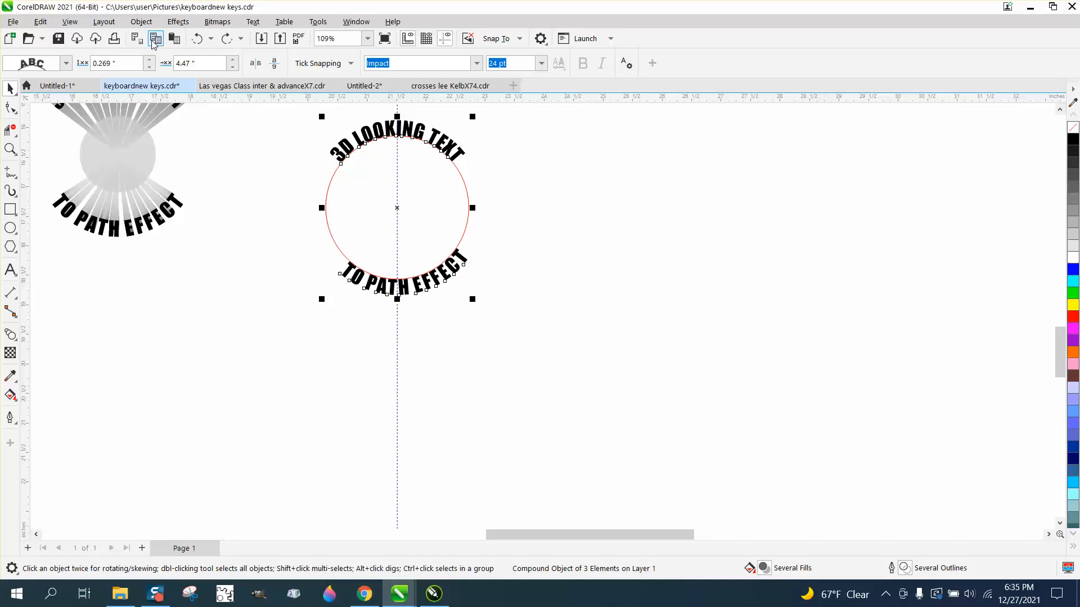
click(142, 22)
click(206, 326)
Rotate the bottom text slightly to 354.545 degrees so it is centred under the circle
click(437, 284)
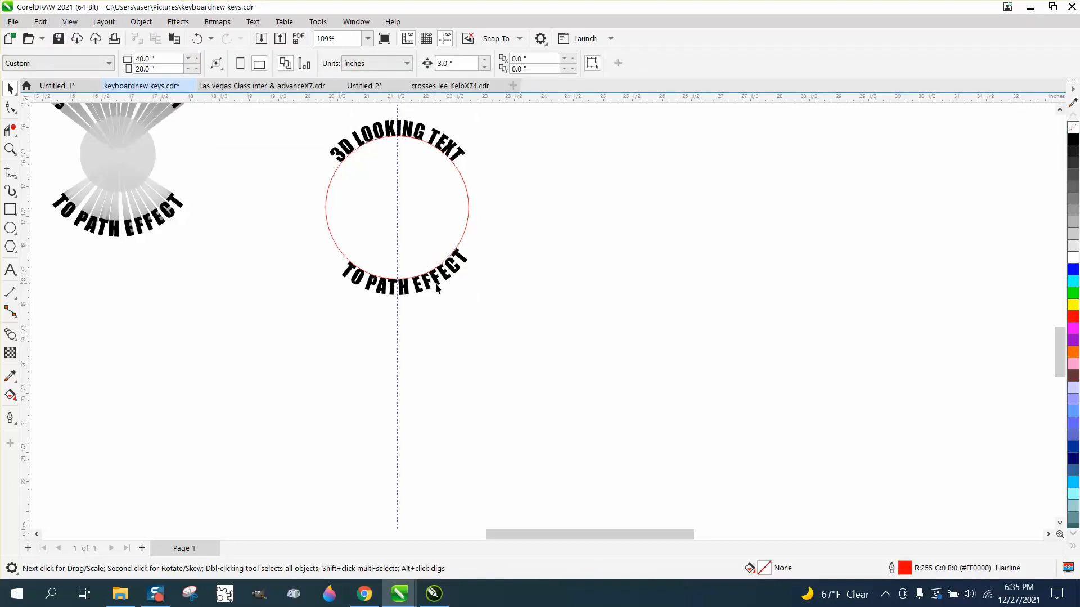
click(436, 285)
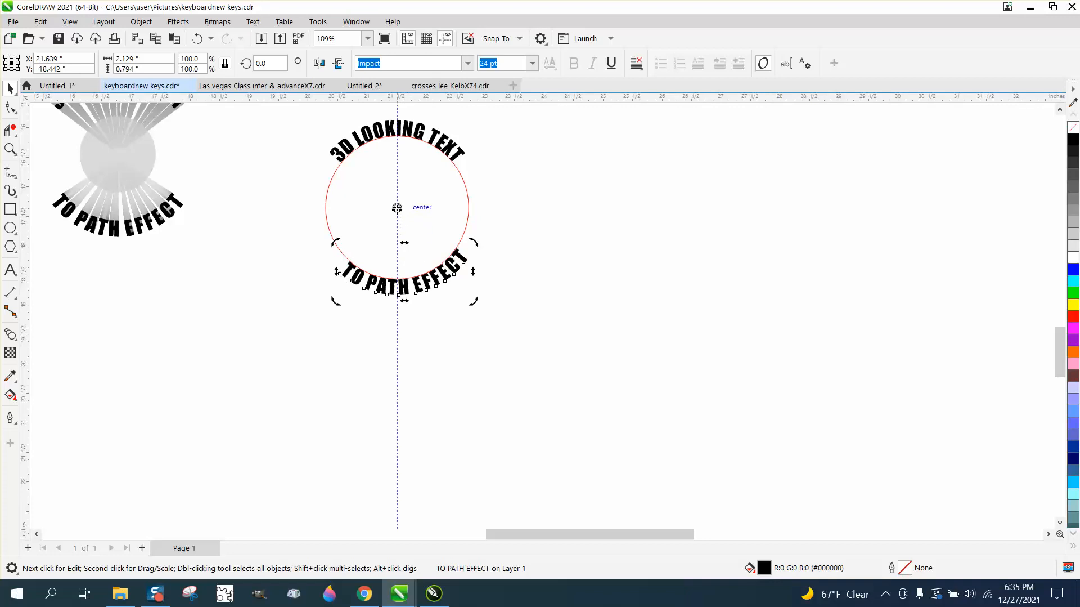
drag(475, 243, 476, 257)
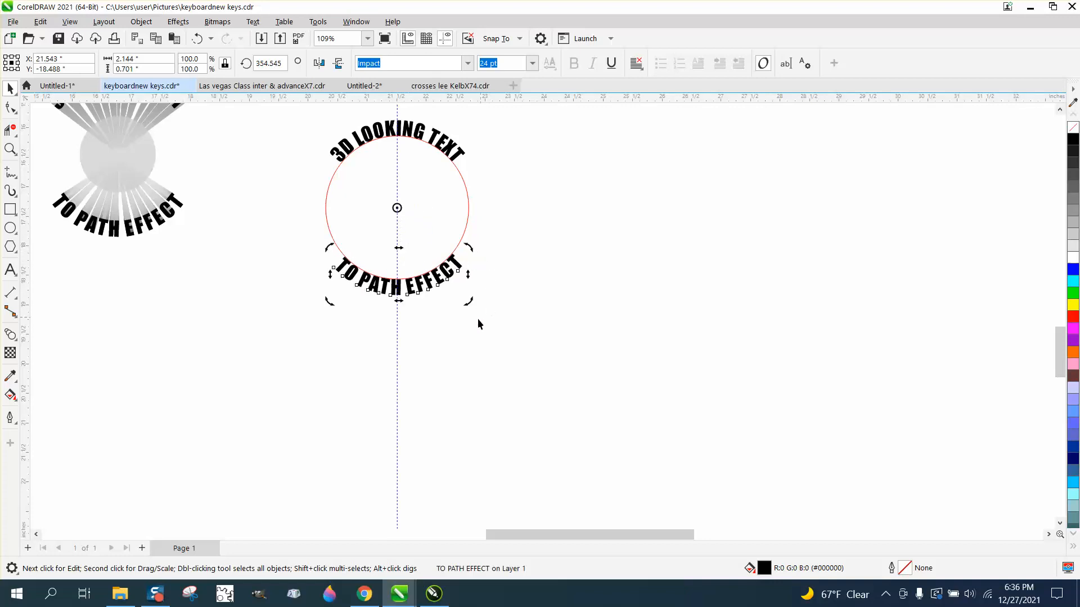
Add a horizontal guideline through the circle's centre
scroll(445, 356, down, 2)
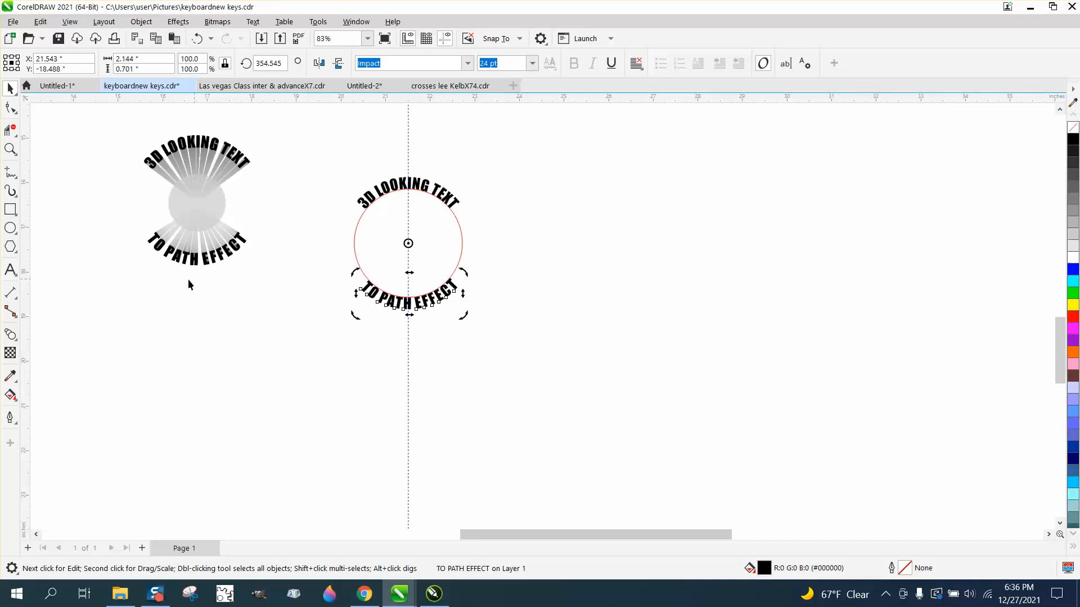
click(258, 250)
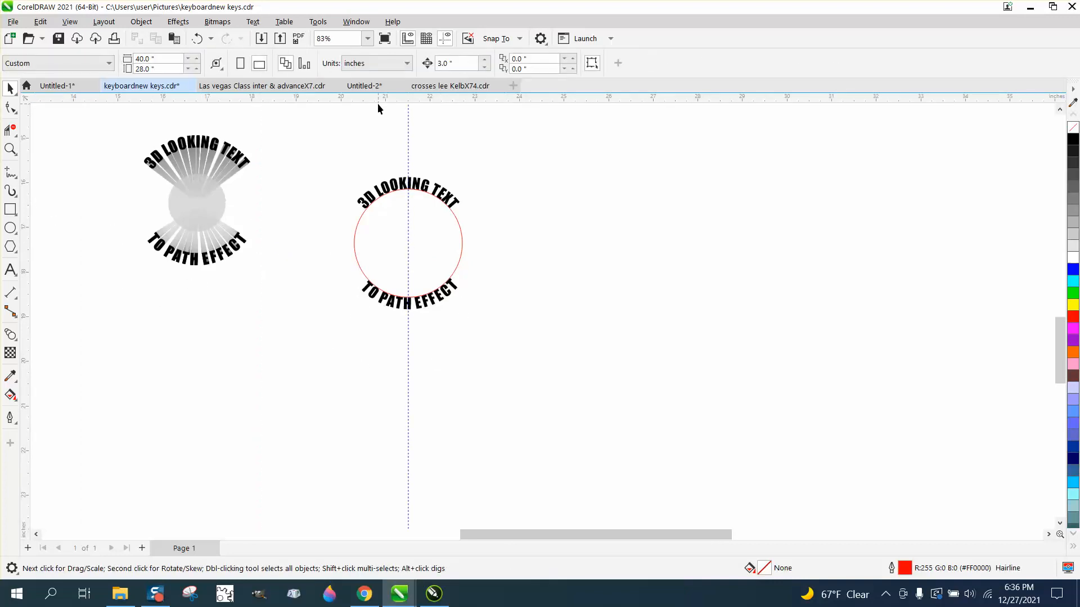
drag(390, 169, 409, 243)
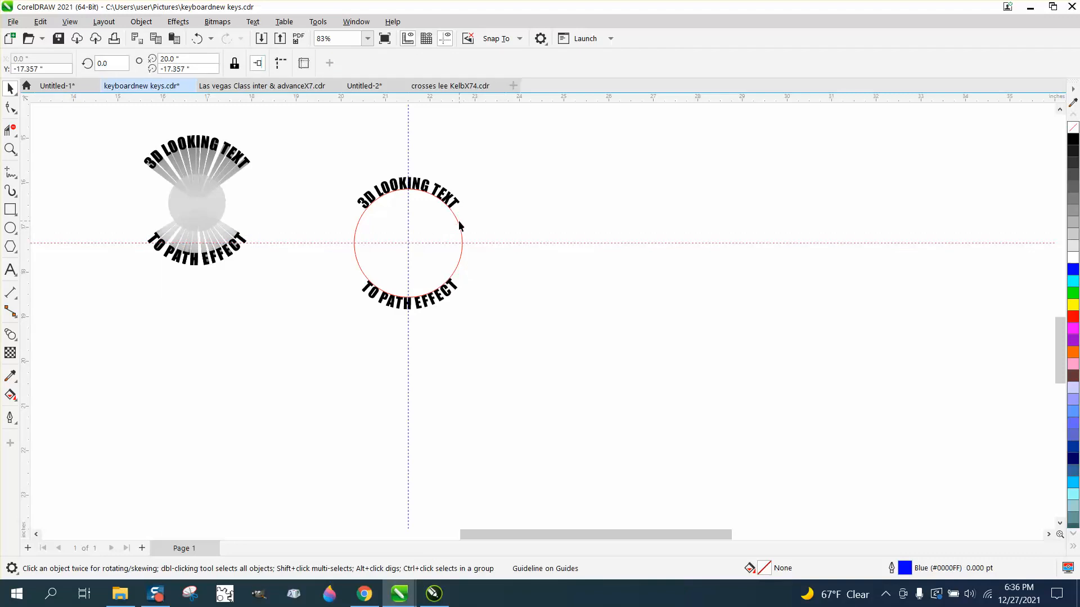
Delete the circle path
click(458, 223)
key(Delete)
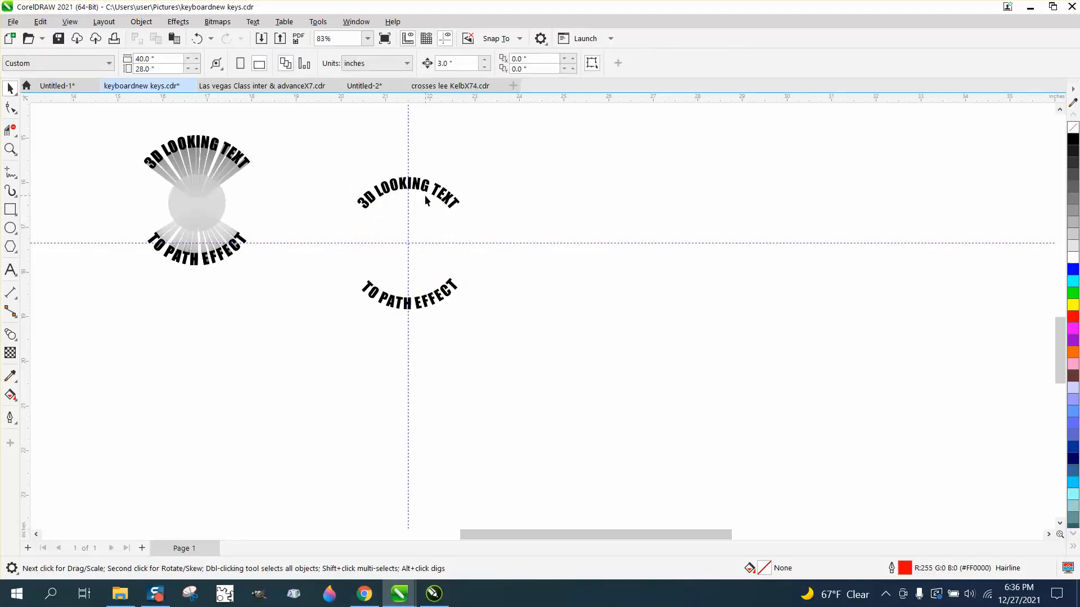
Duplicate the top curved text and the bottom curved text
scroll(427, 201, up, 1)
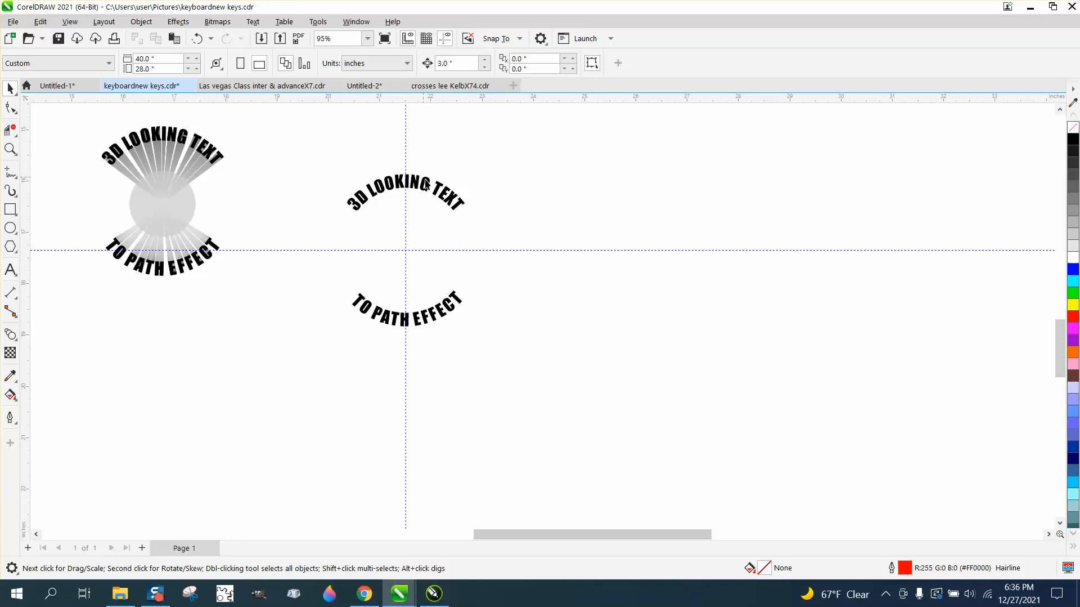
click(439, 191)
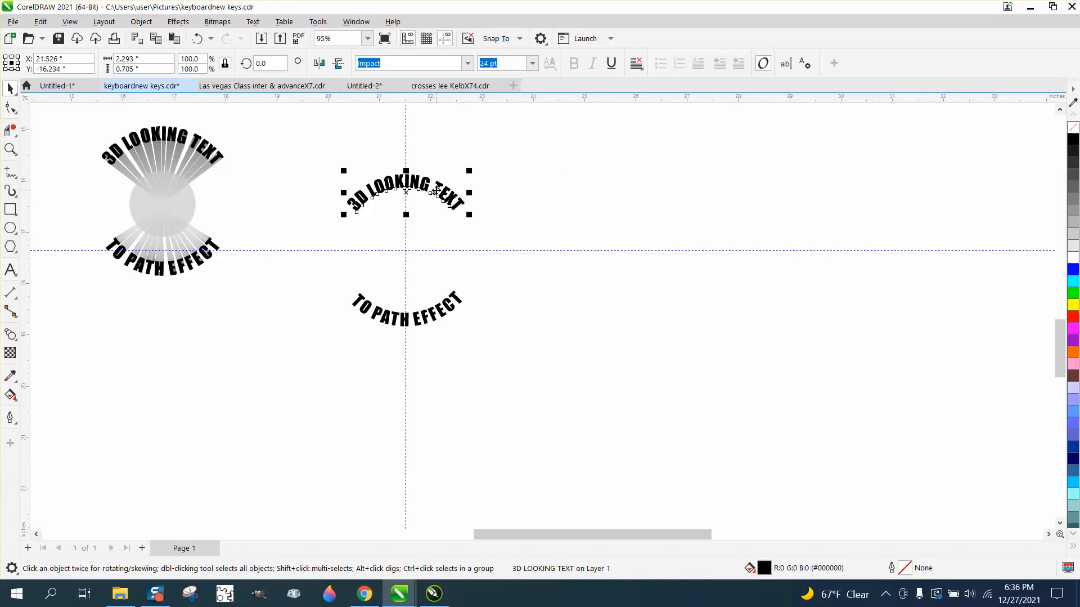
key(ctrl+d)
click(426, 304)
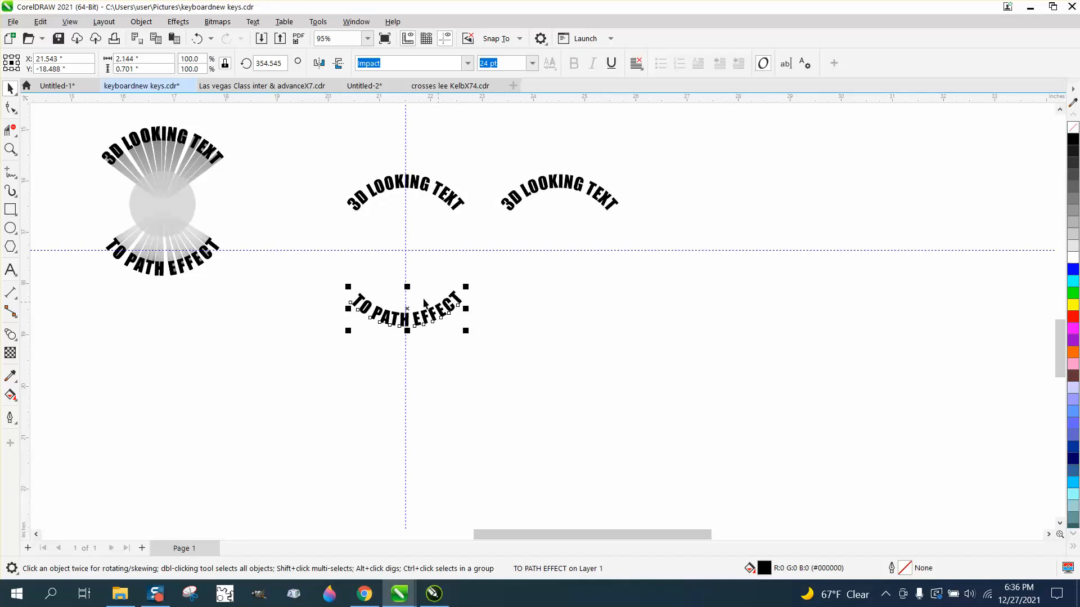
key(ctrl+d)
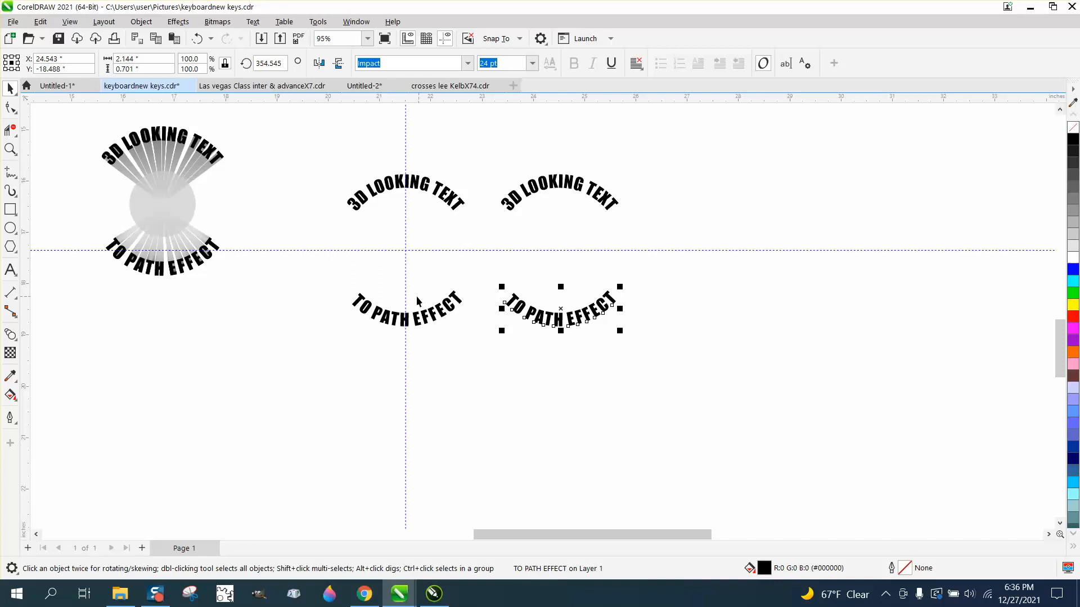
Move the original top text to the guideline intersection and shrink it to 2 pt
click(399, 190)
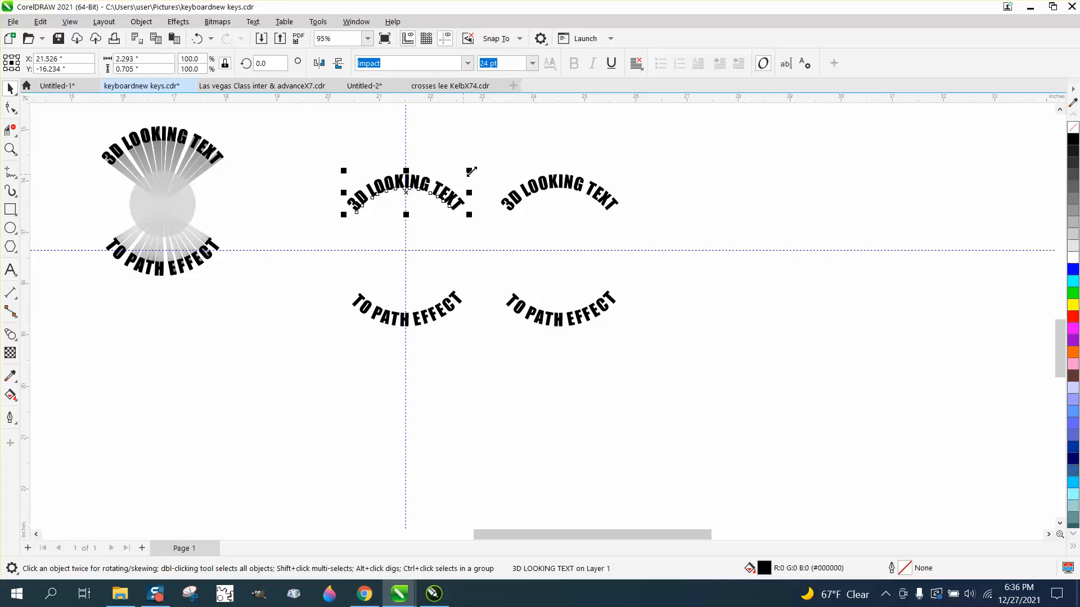
drag(409, 194, 406, 256)
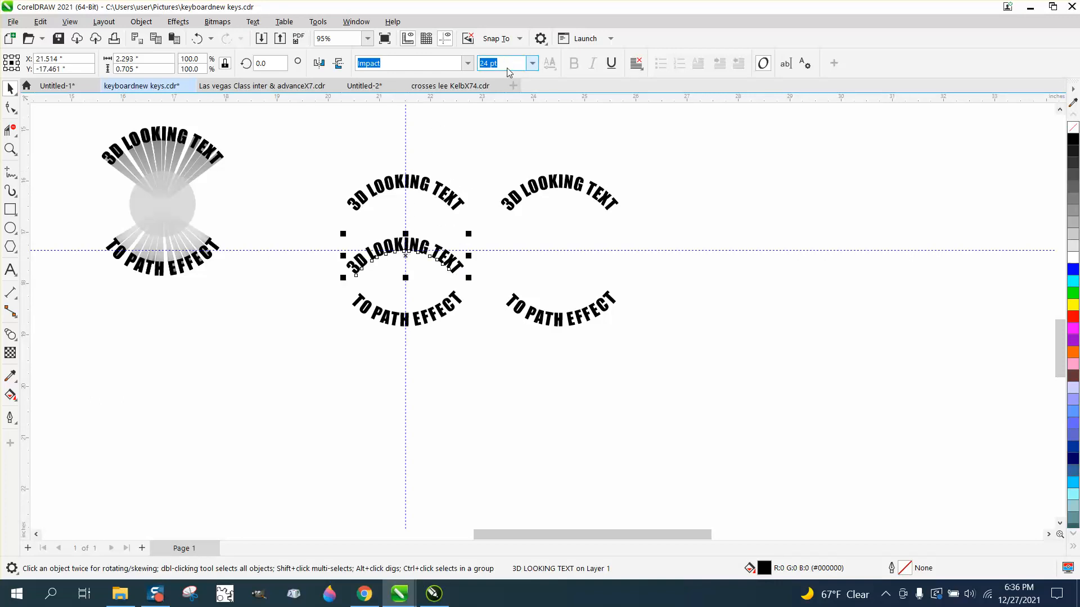
text(2)
key(Return)
drag(304, 221, 405, 245)
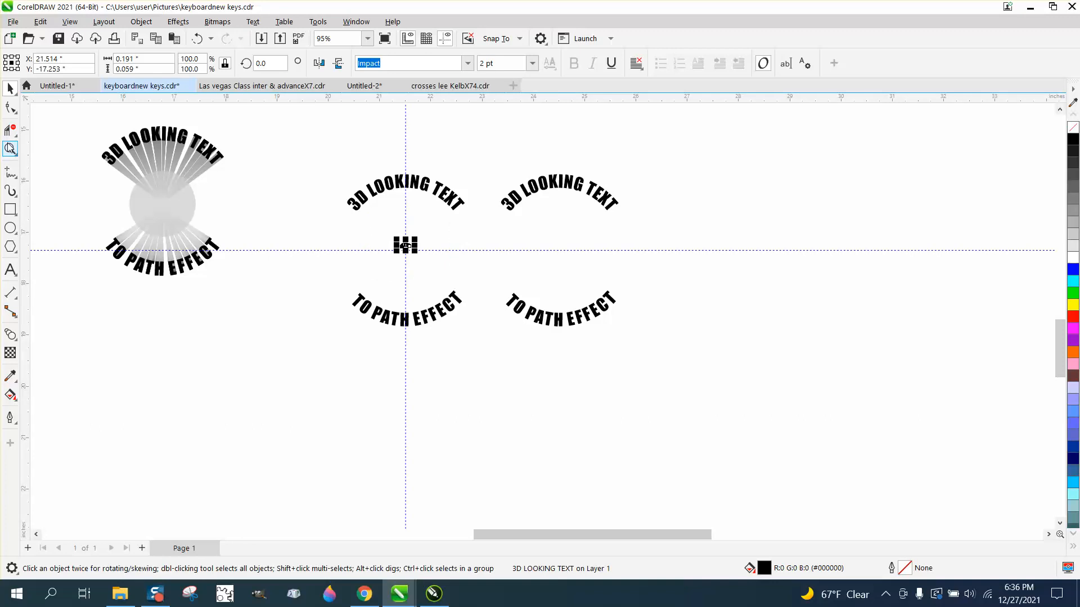
Blend the tiny centre text with the top curved text using 55 steps
click(11, 149)
drag(381, 224, 474, 295)
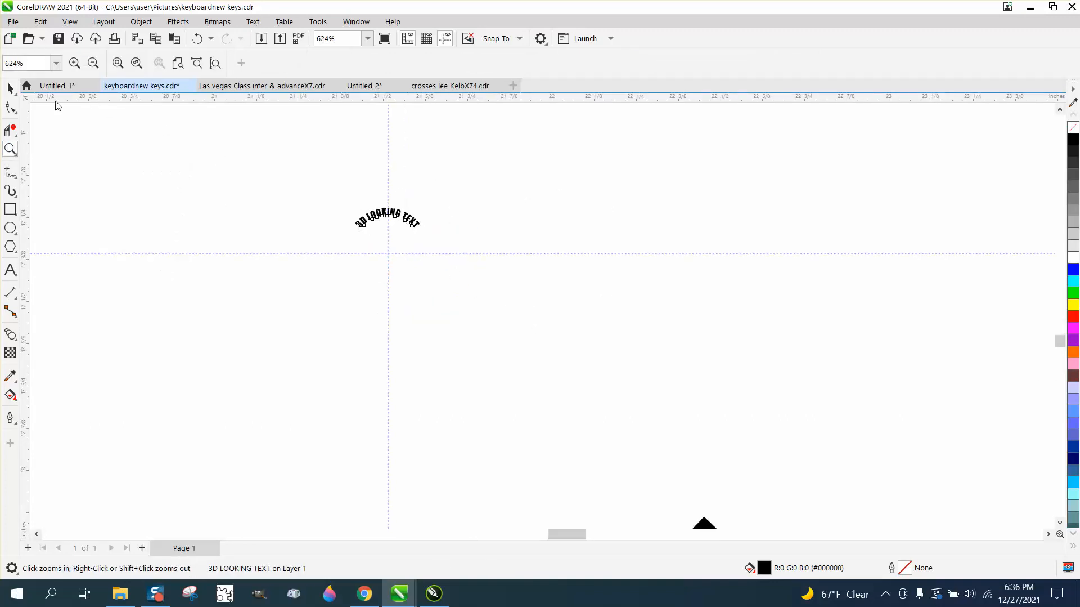
click(10, 89)
click(387, 217)
scroll(391, 290, down, 1)
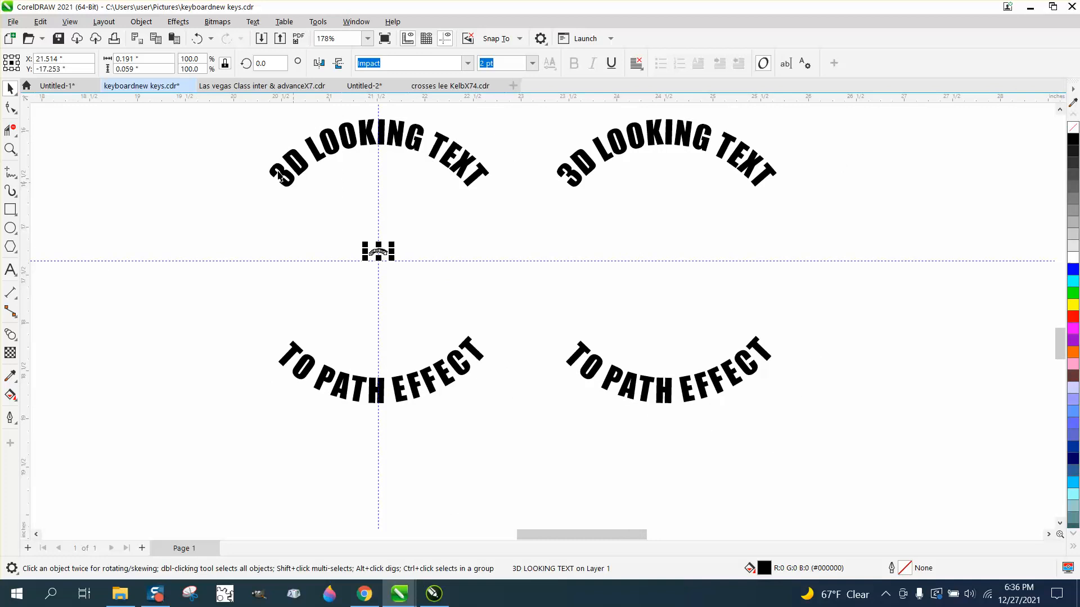
scroll(264, 134, down, 2)
drag(438, 239, 452, 251)
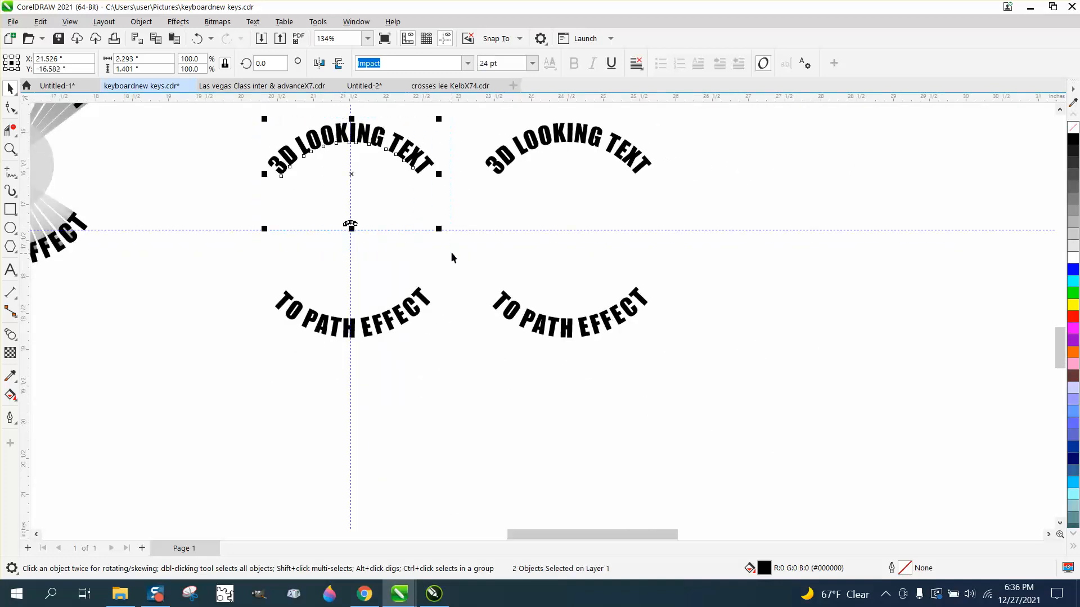
click(181, 22)
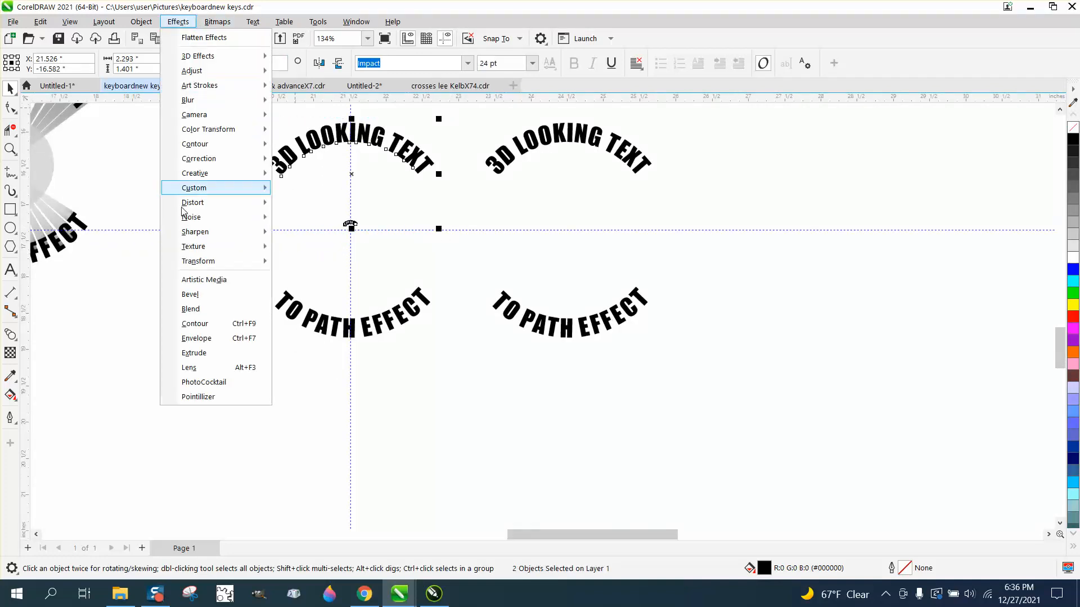
click(213, 312)
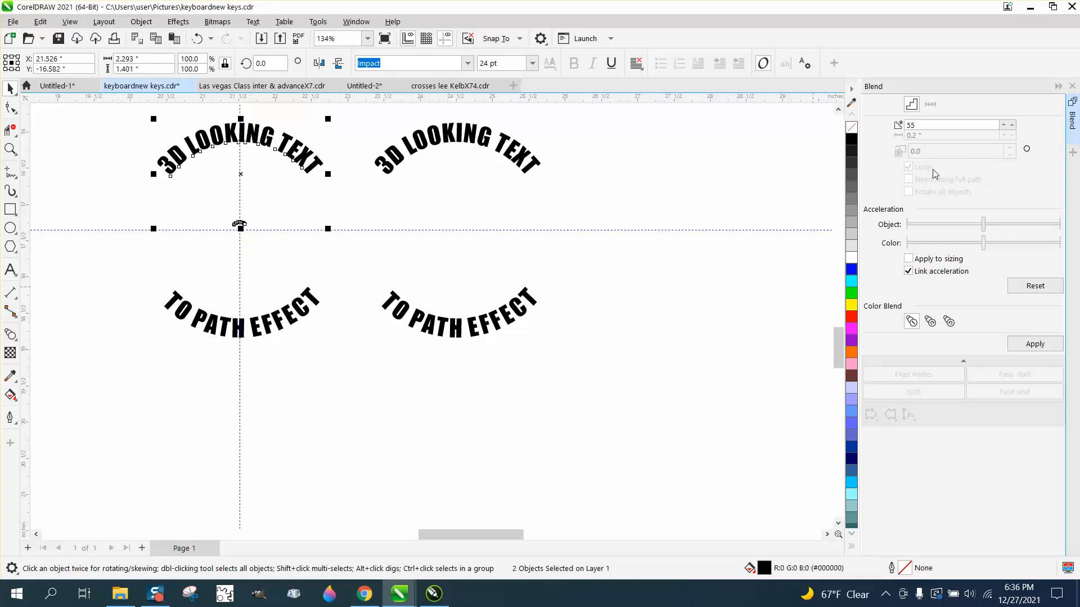
click(1049, 350)
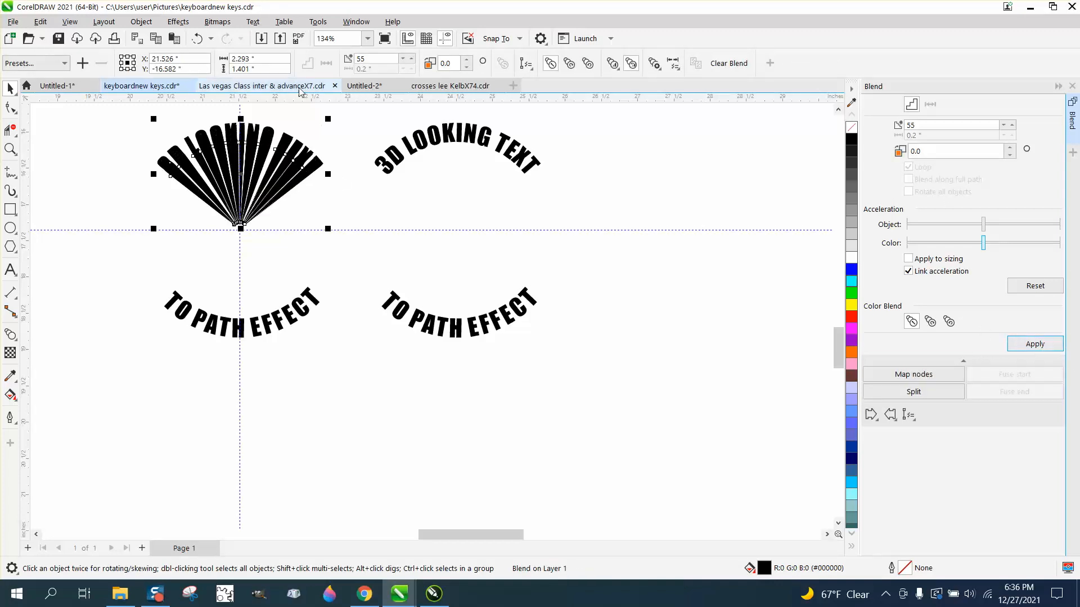
Break the blend apart
click(142, 22)
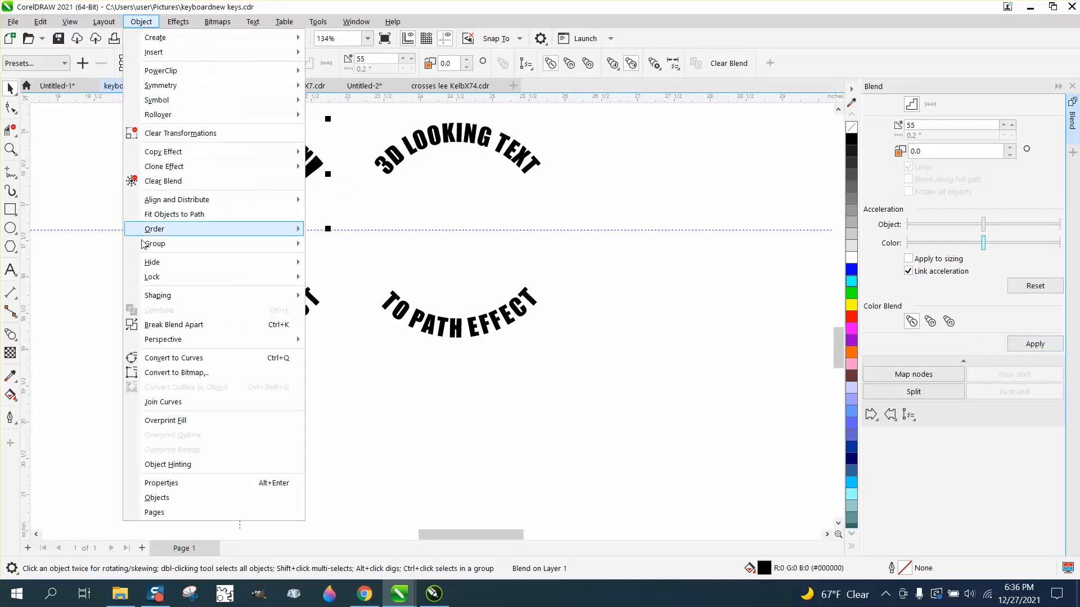
click(174, 324)
click(303, 217)
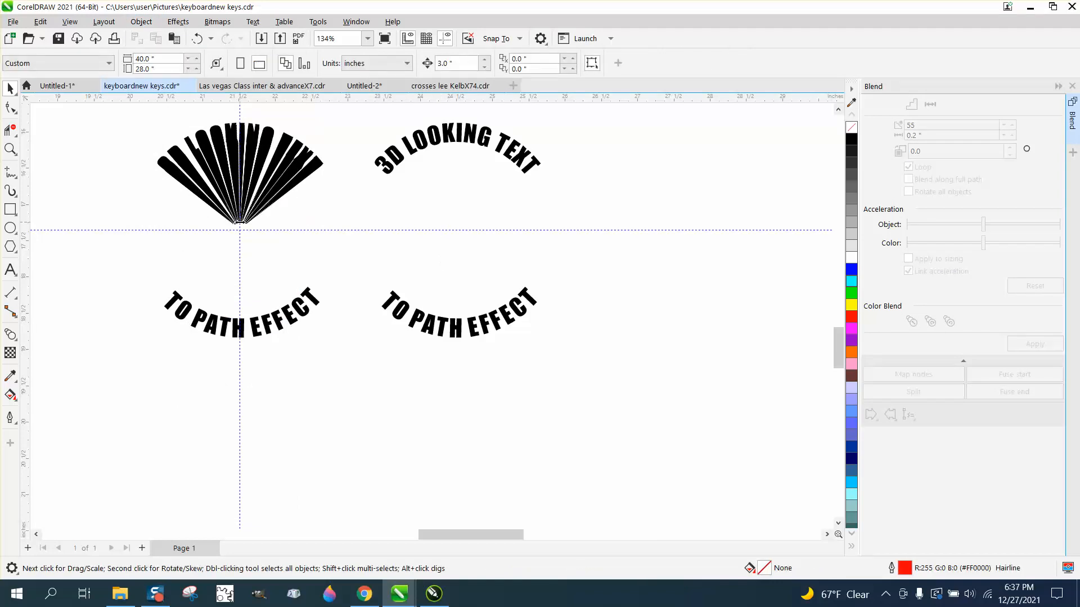
click(244, 226)
click(249, 227)
Apply a vertical fountain fill to the top blend group, fading to white toward the centre, and shift its midpoint upward
click(305, 170)
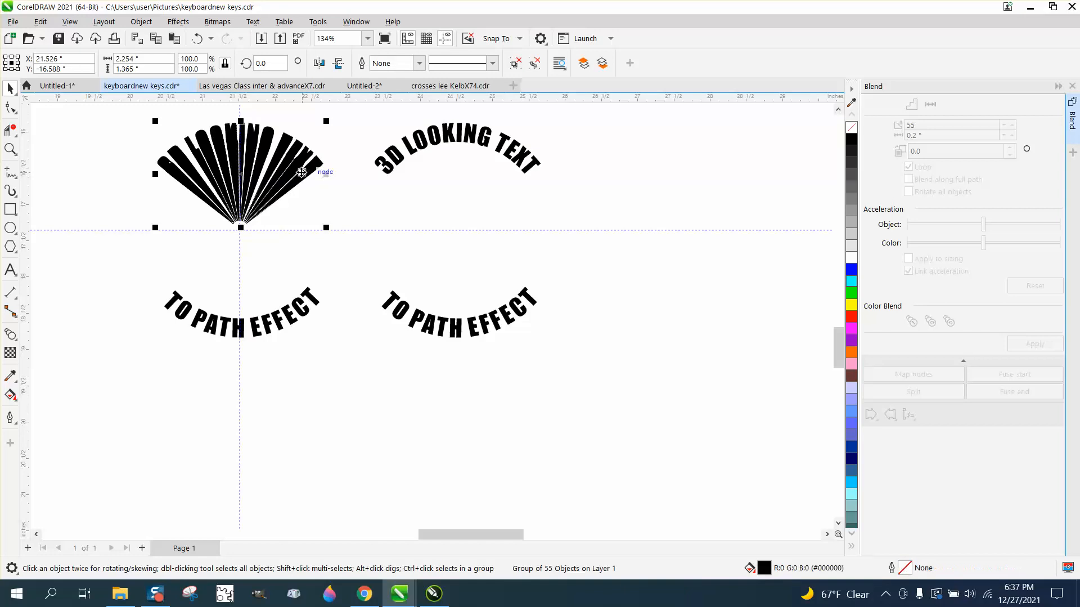
click(10, 352)
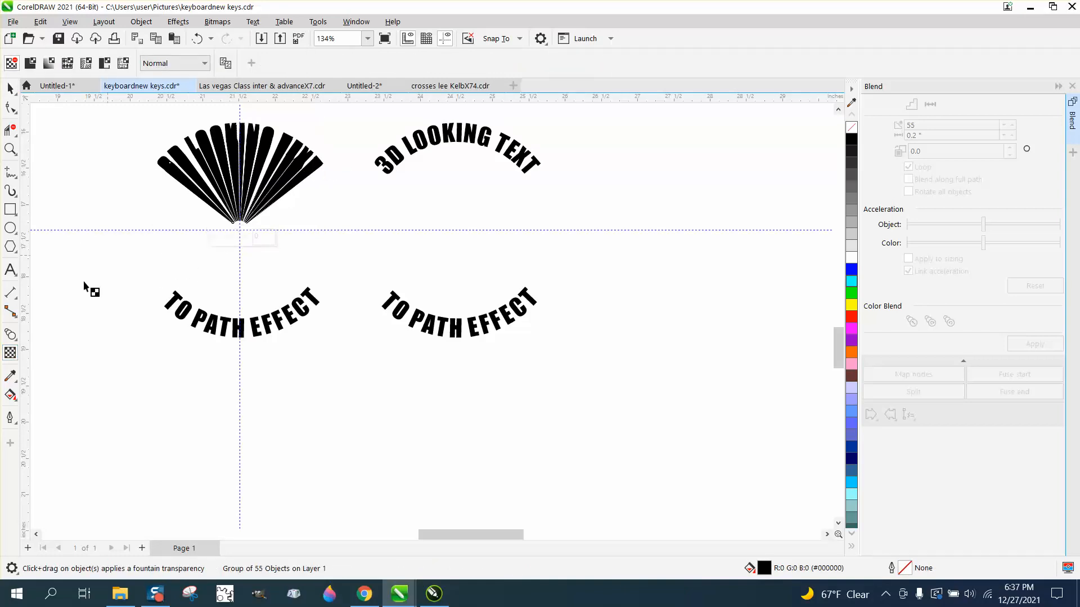
click(17, 403)
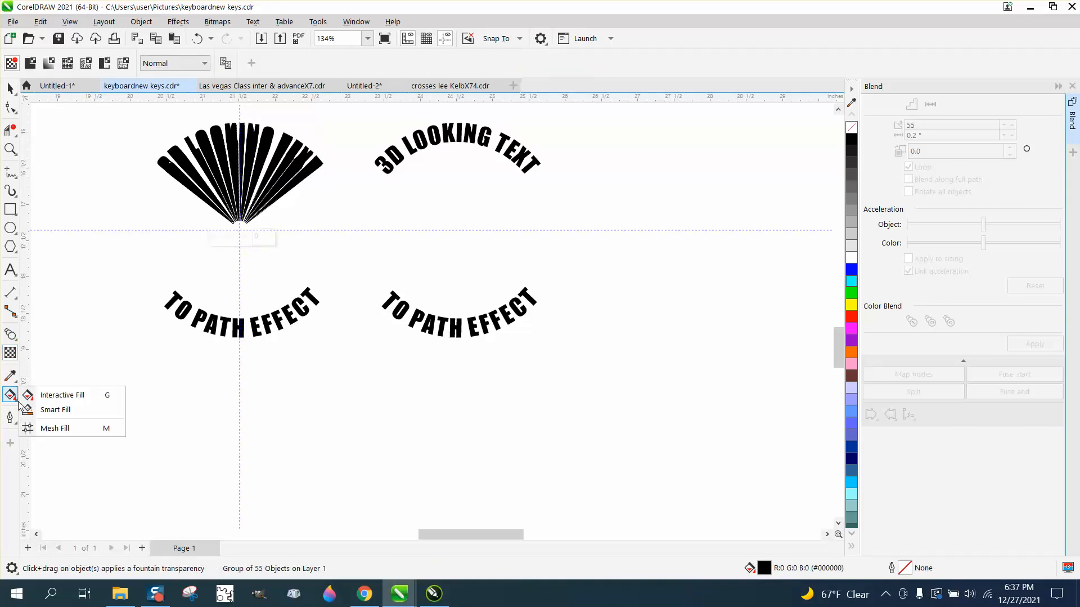
click(48, 394)
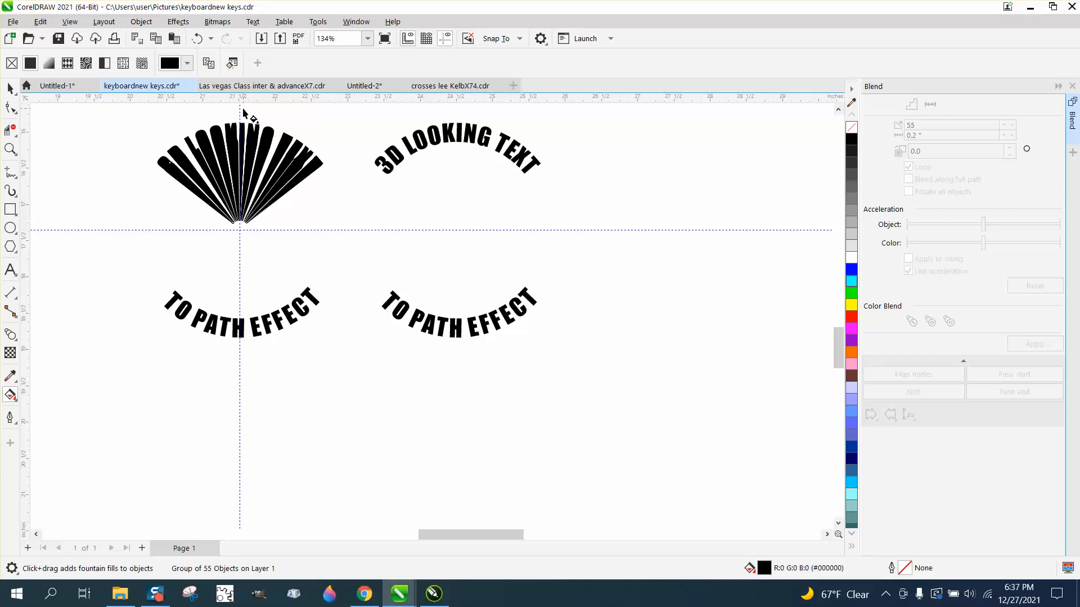
drag(243, 108, 240, 258)
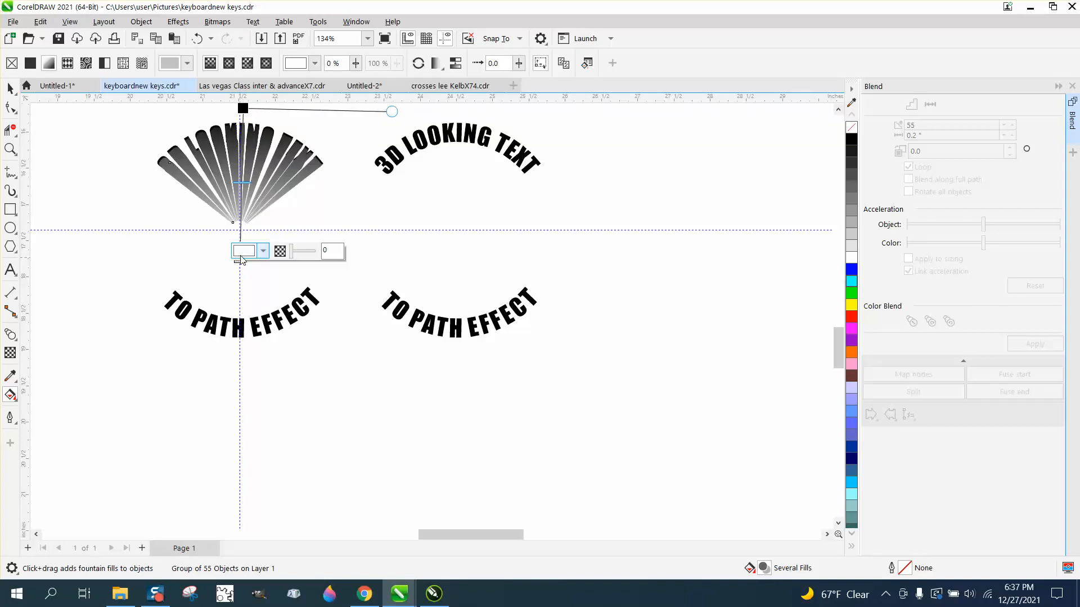
drag(243, 181, 243, 136)
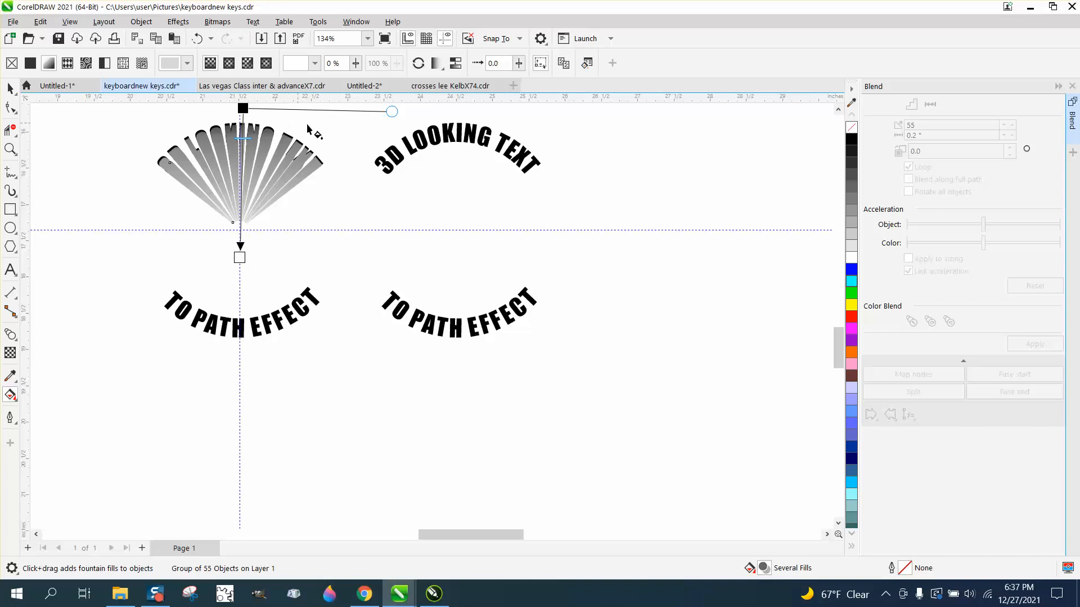
Move the duplicate top curved text onto the arched end of the top blend
click(10, 88)
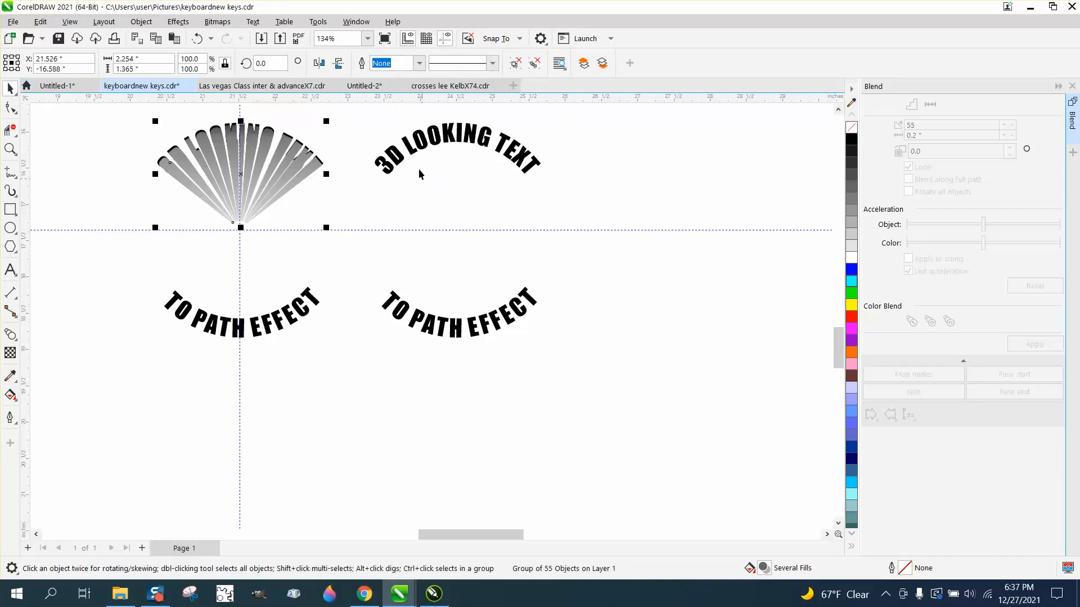
click(415, 152)
key(ctrl+z)
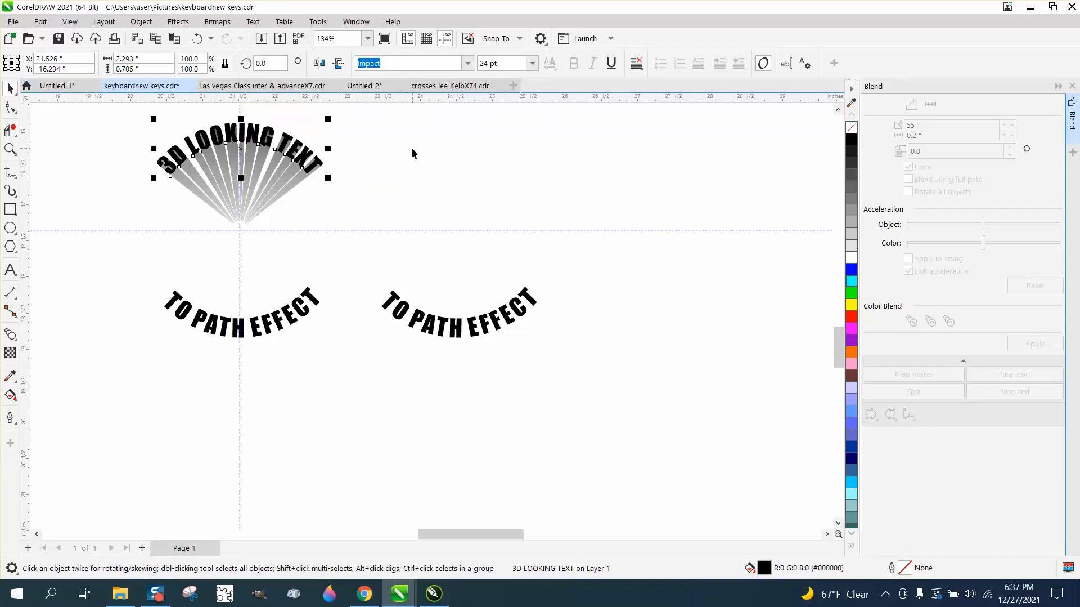
click(441, 181)
Shrink the bottom curved text to 2 pt and move it to the guideline intersection
click(10, 148)
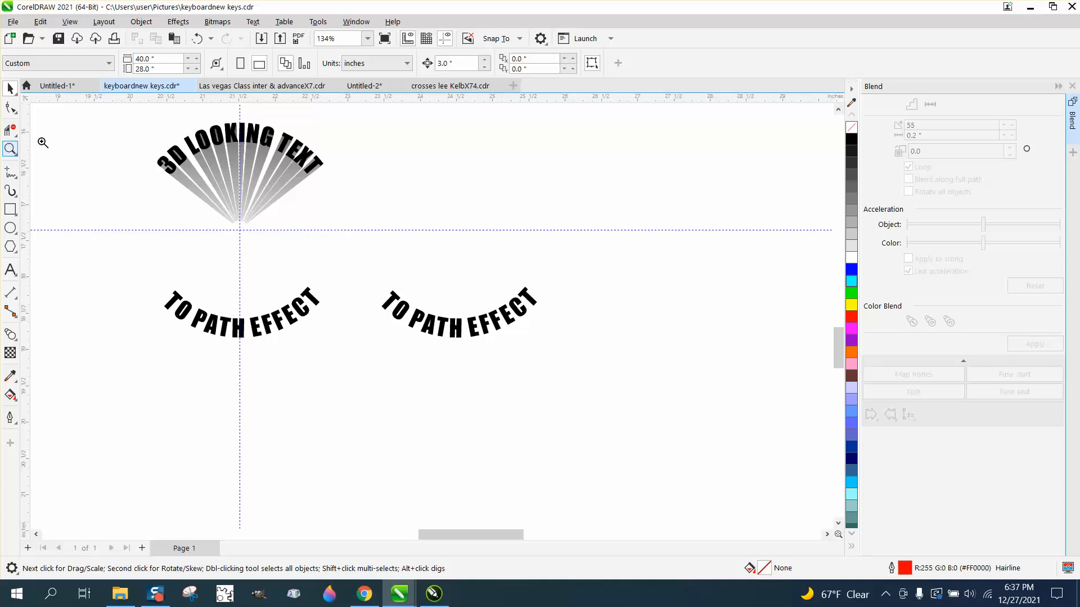
drag(178, 144, 436, 292)
scroll(297, 221, down, 3)
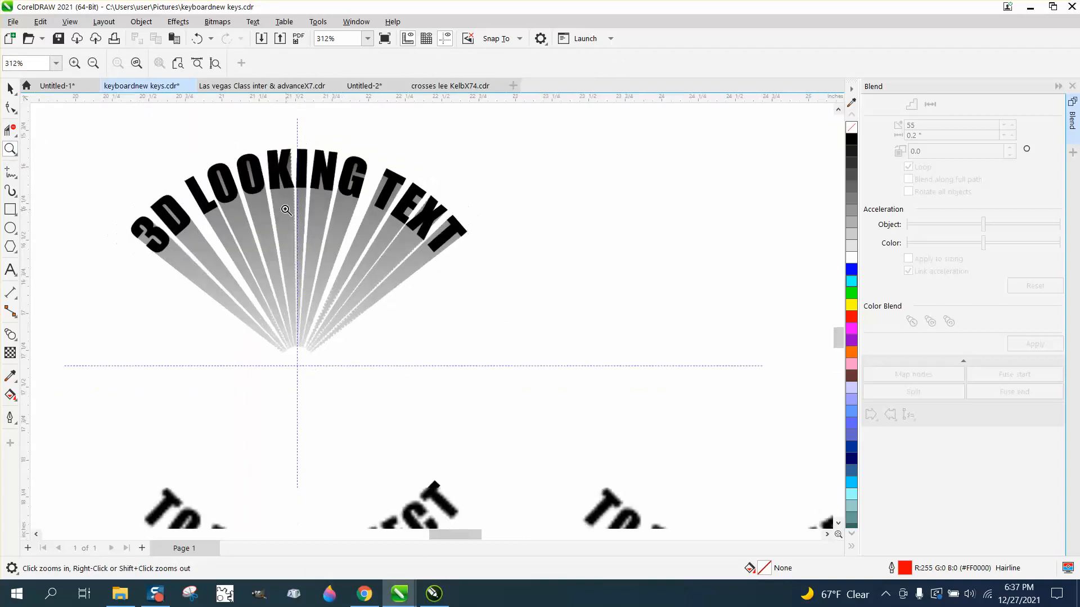
click(11, 89)
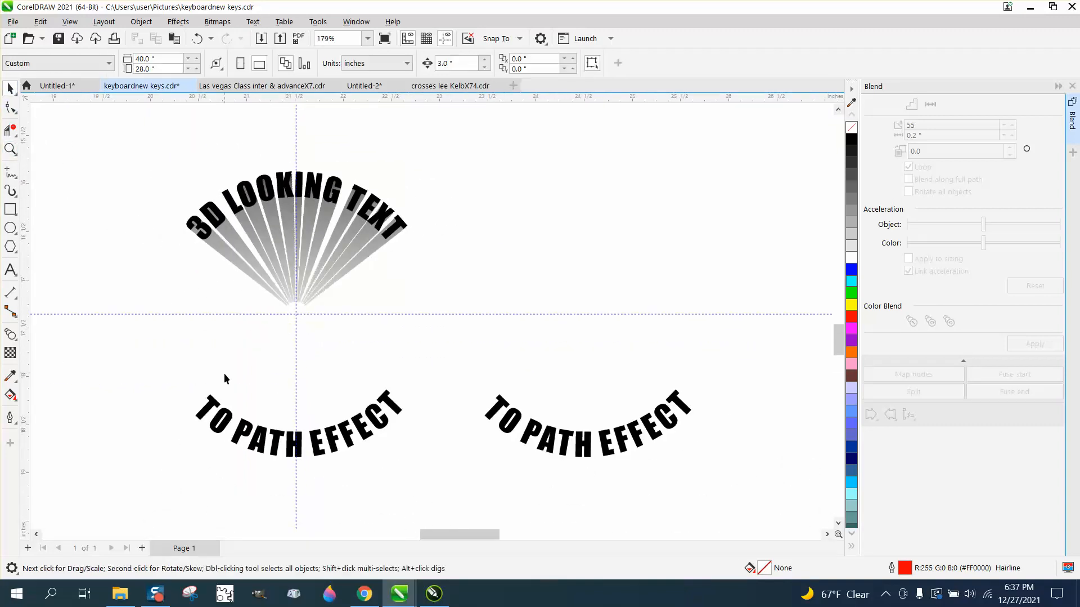
drag(492, 501, 493, 501)
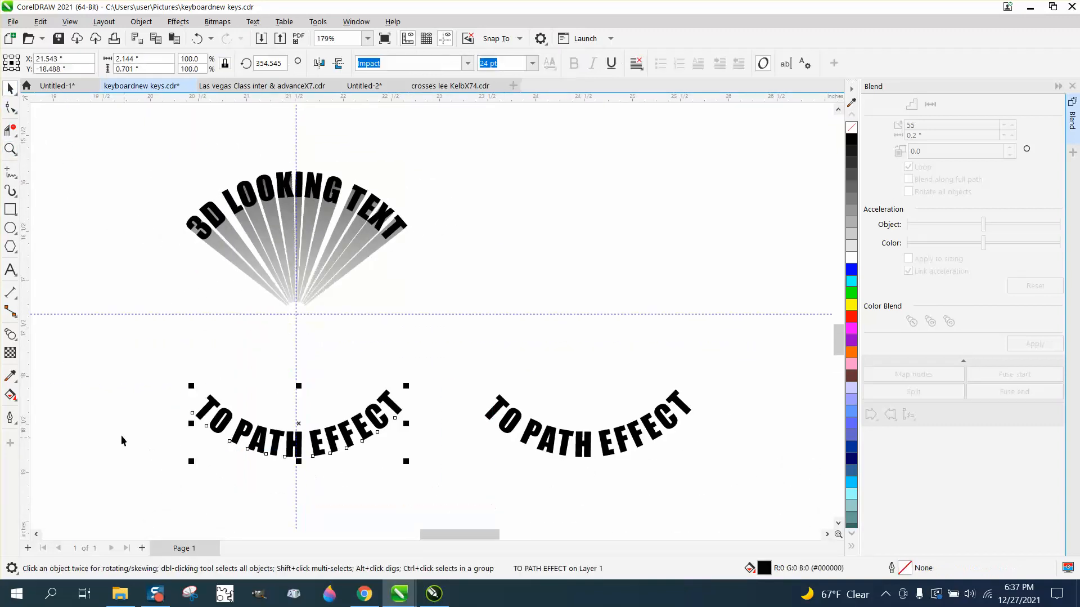
click(15, 402)
click(43, 397)
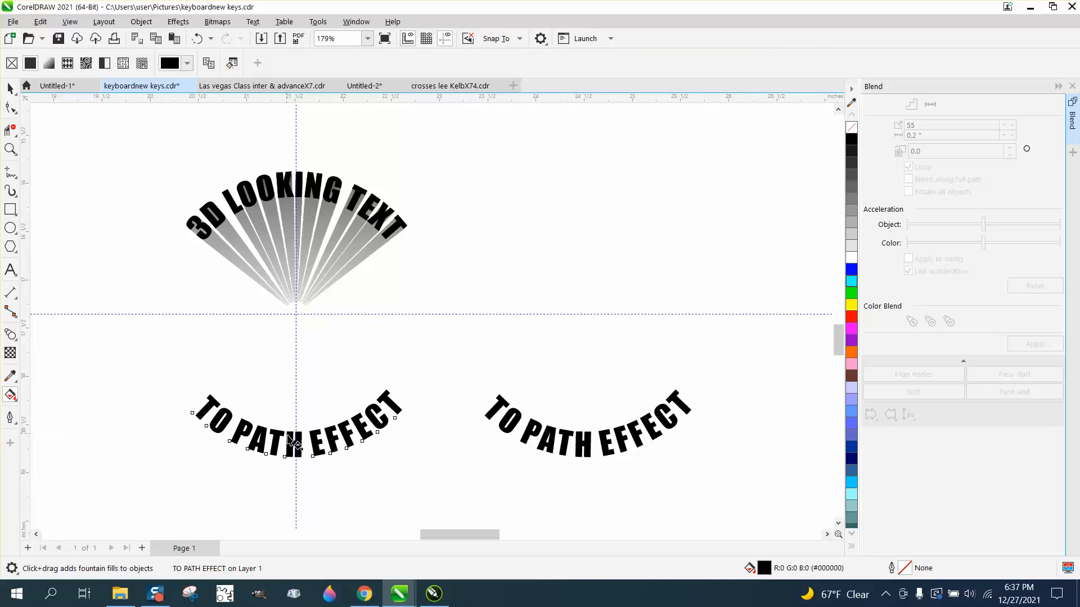
click(13, 89)
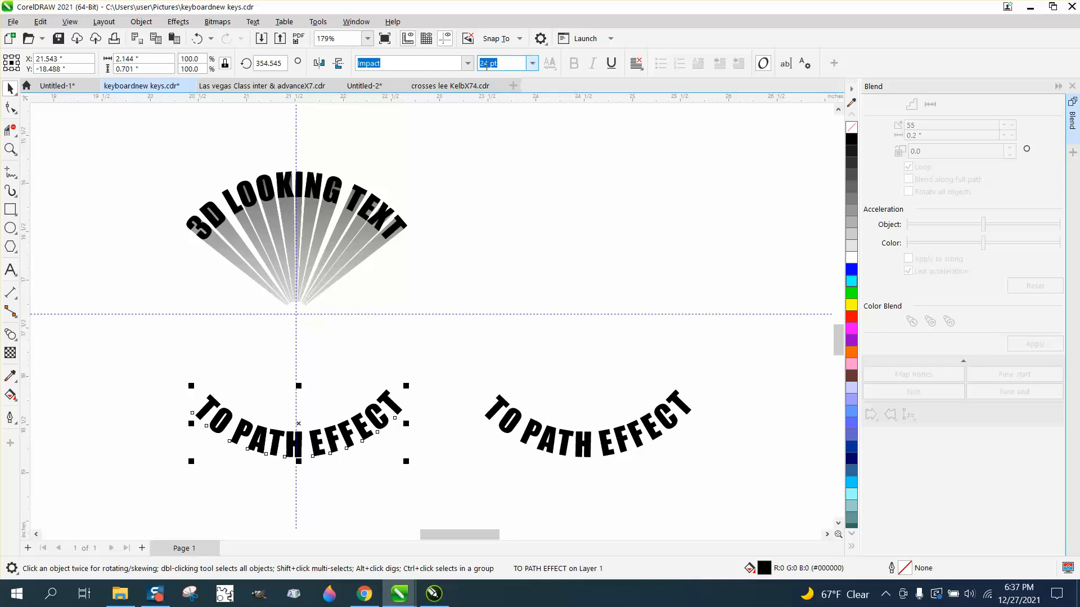
text(2)
key(Return)
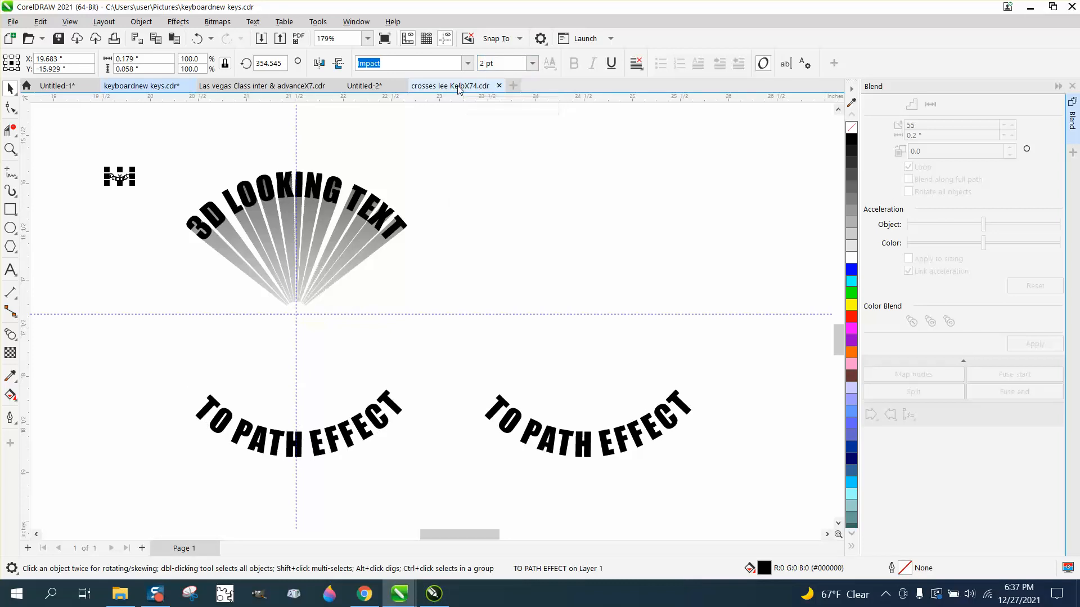
drag(123, 183, 296, 325)
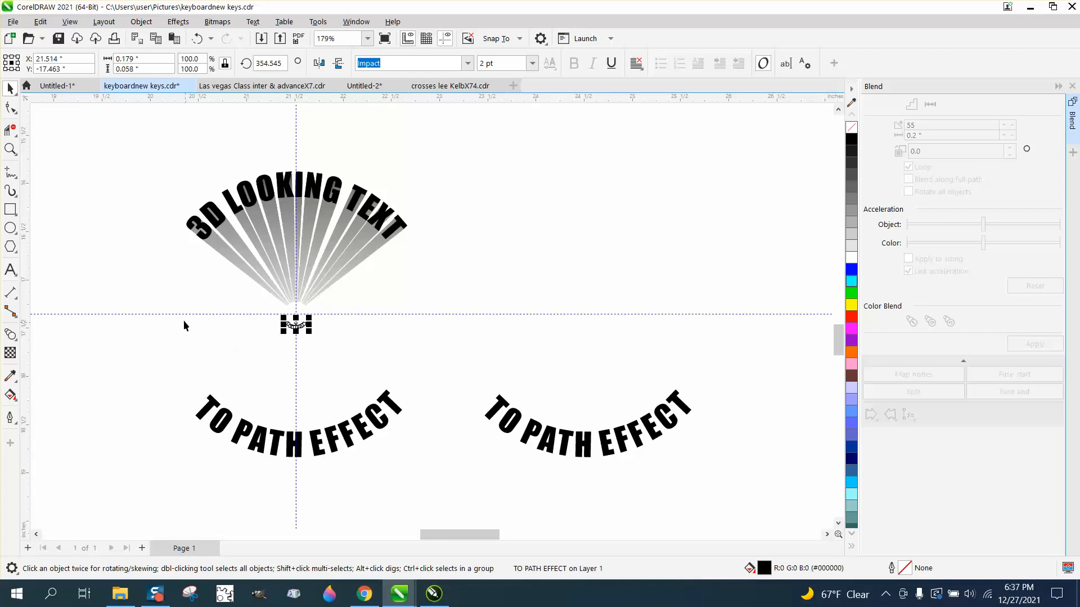
Blend the tiny centre text with the bottom curved text using 55 steps
drag(171, 301, 419, 470)
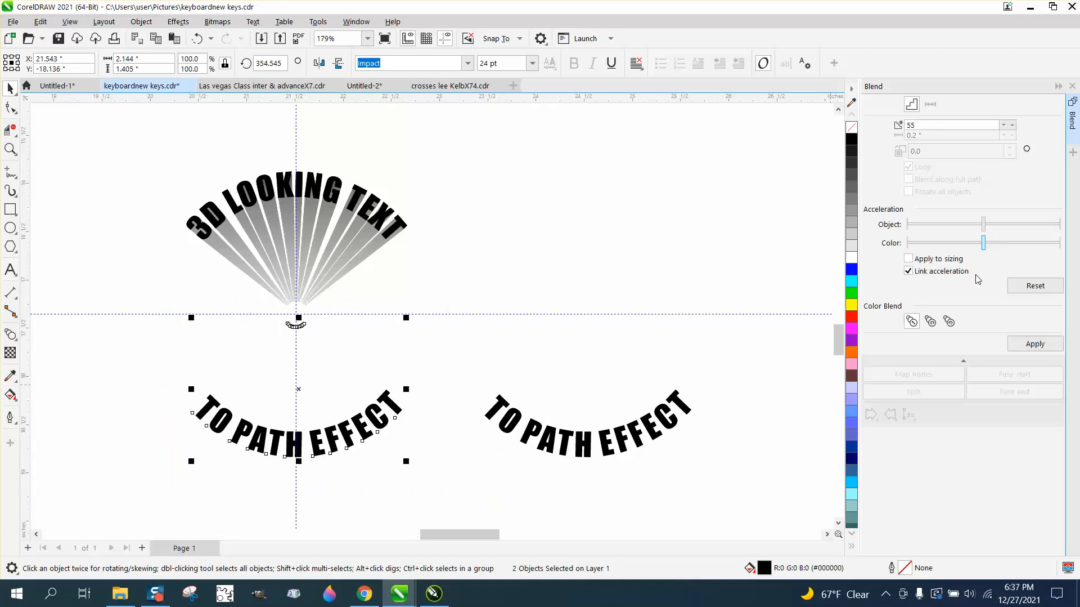
click(1029, 345)
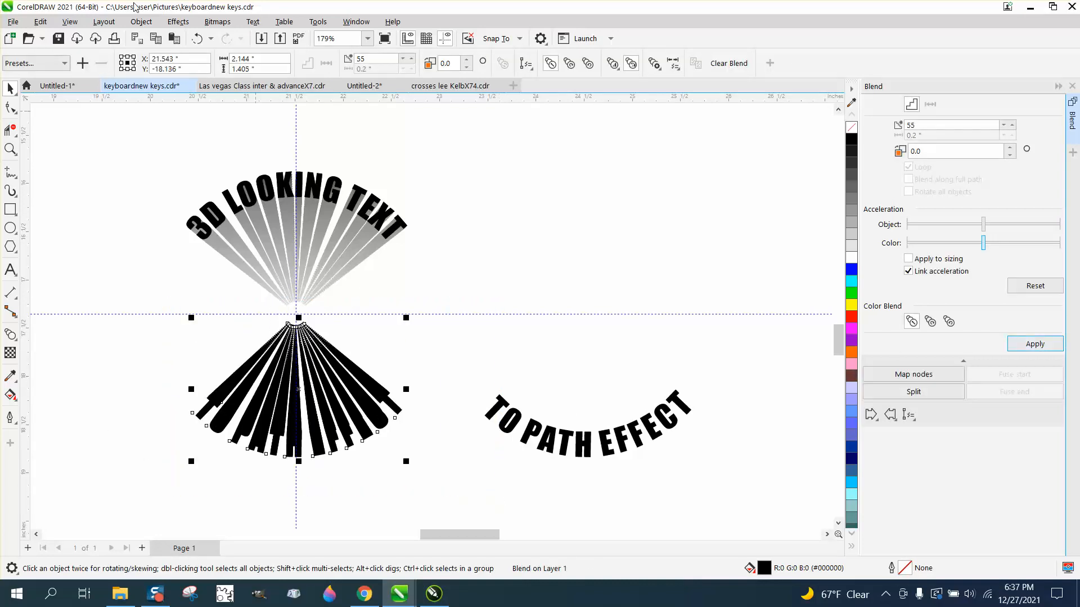
Apply a vertical fountain fill to the bottom blend, fading to white toward the centre, and adjust its handles
click(19, 402)
click(43, 394)
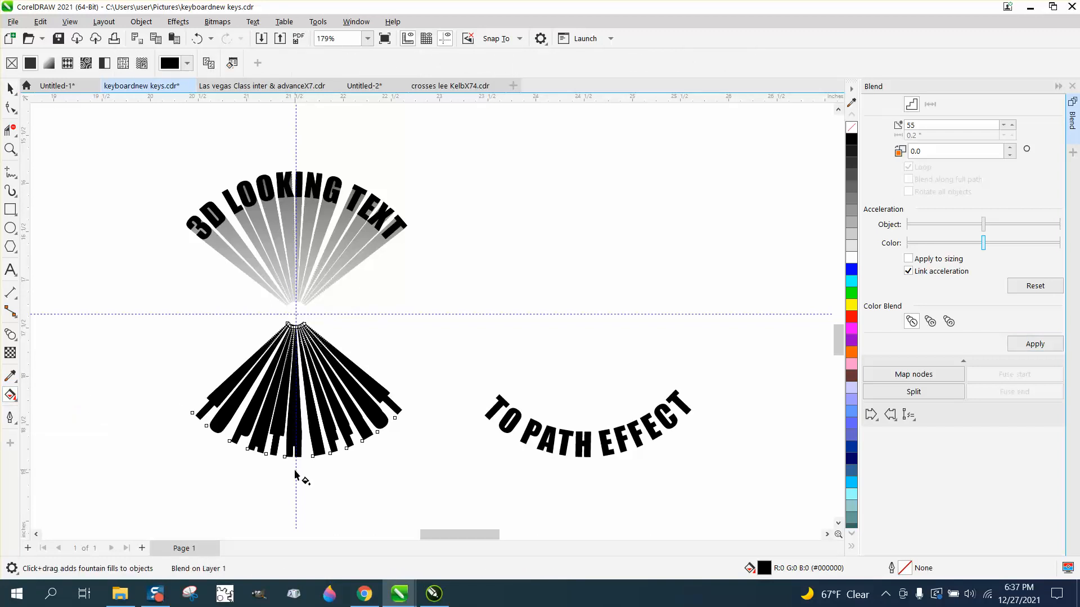
drag(295, 471, 300, 332)
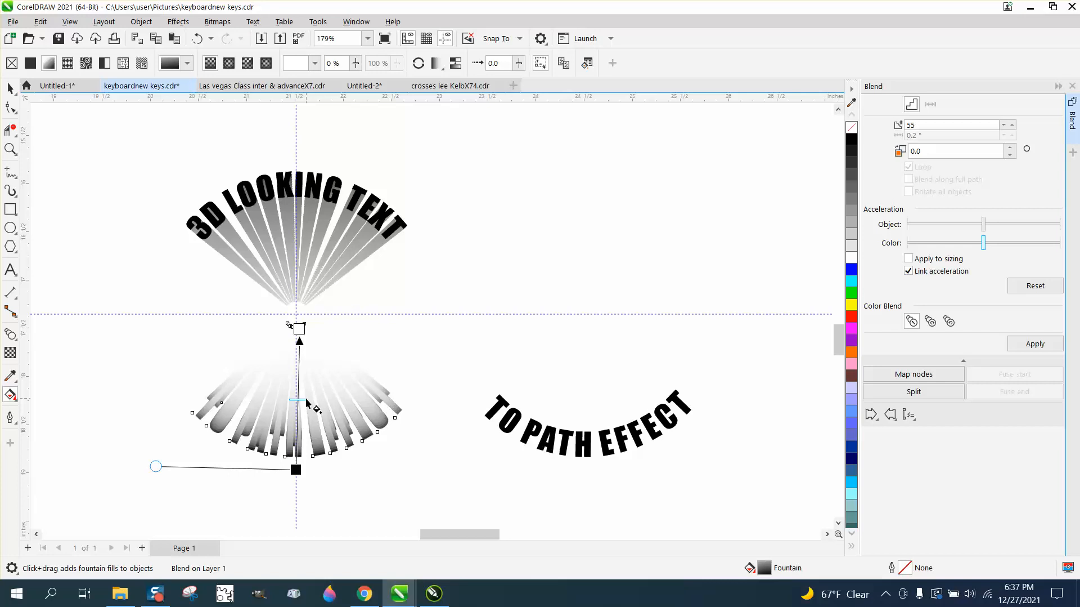
drag(306, 398, 308, 422)
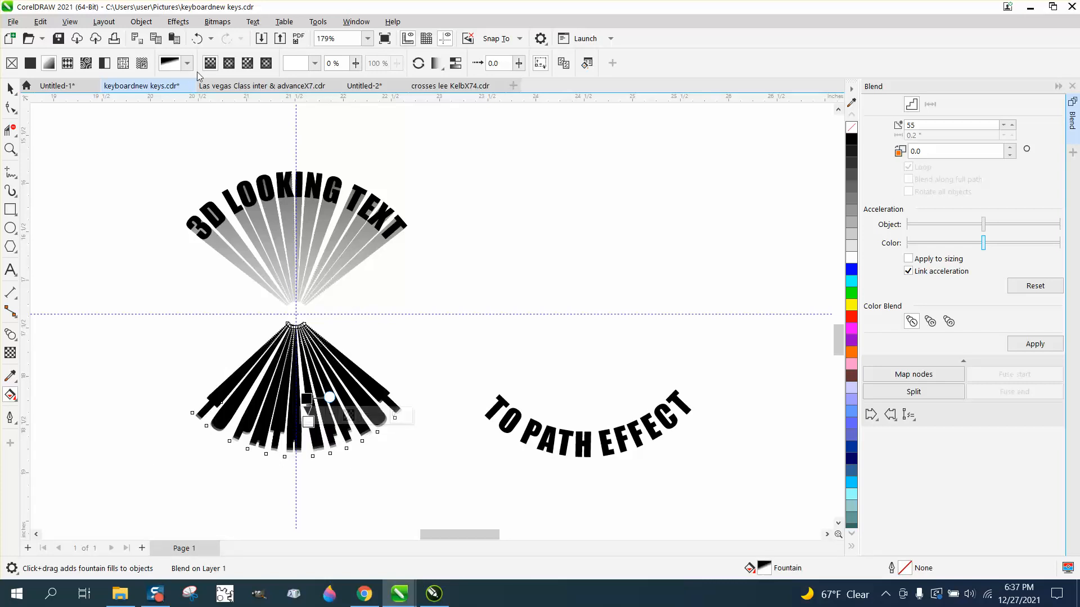
click(197, 38)
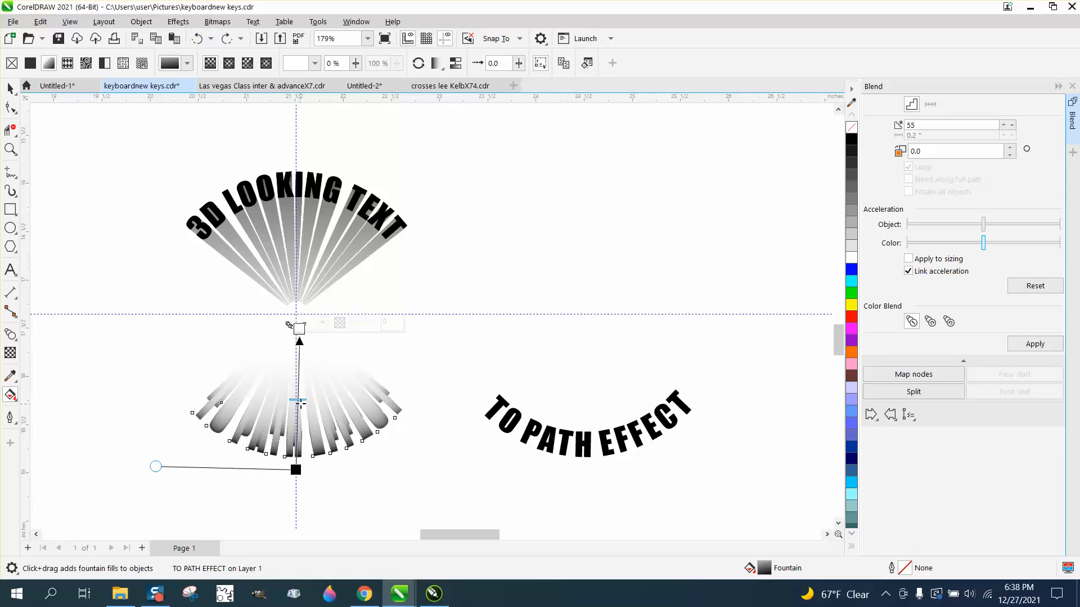
drag(302, 425, 303, 373)
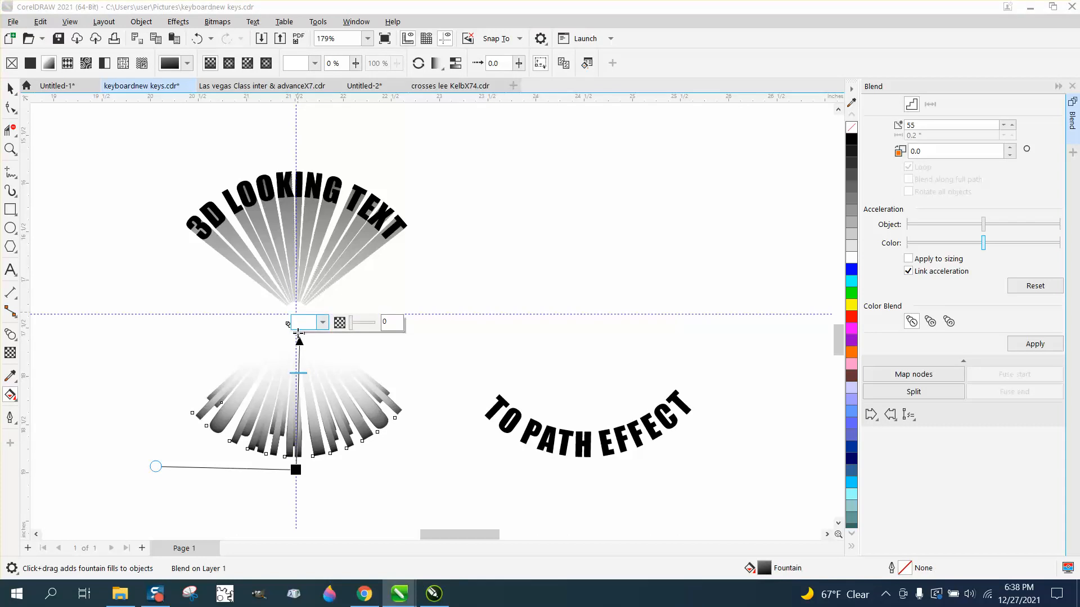
drag(296, 469, 299, 492)
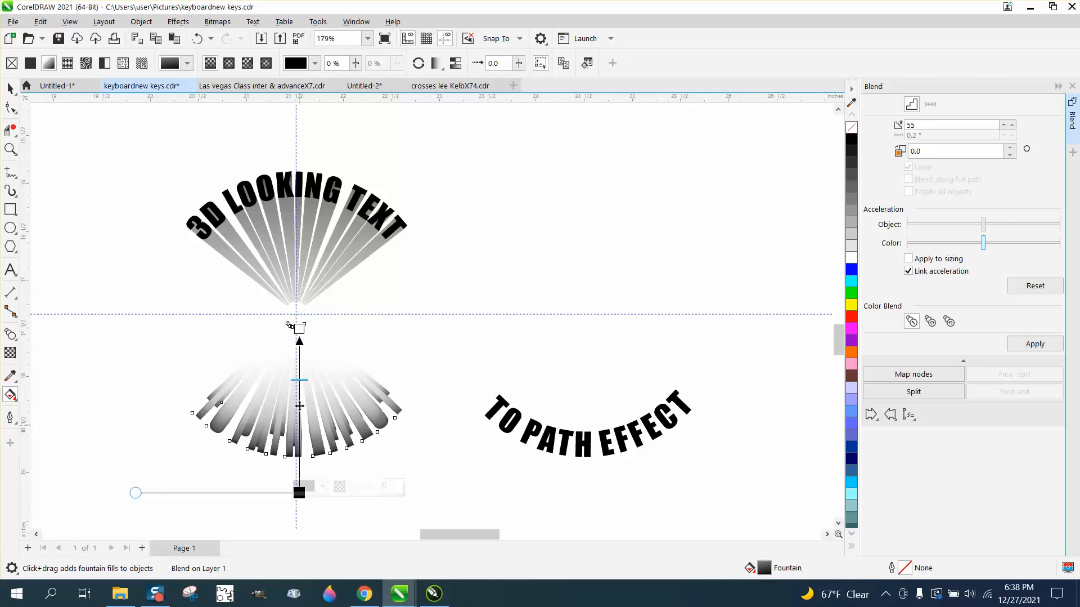
drag(288, 325, 300, 290)
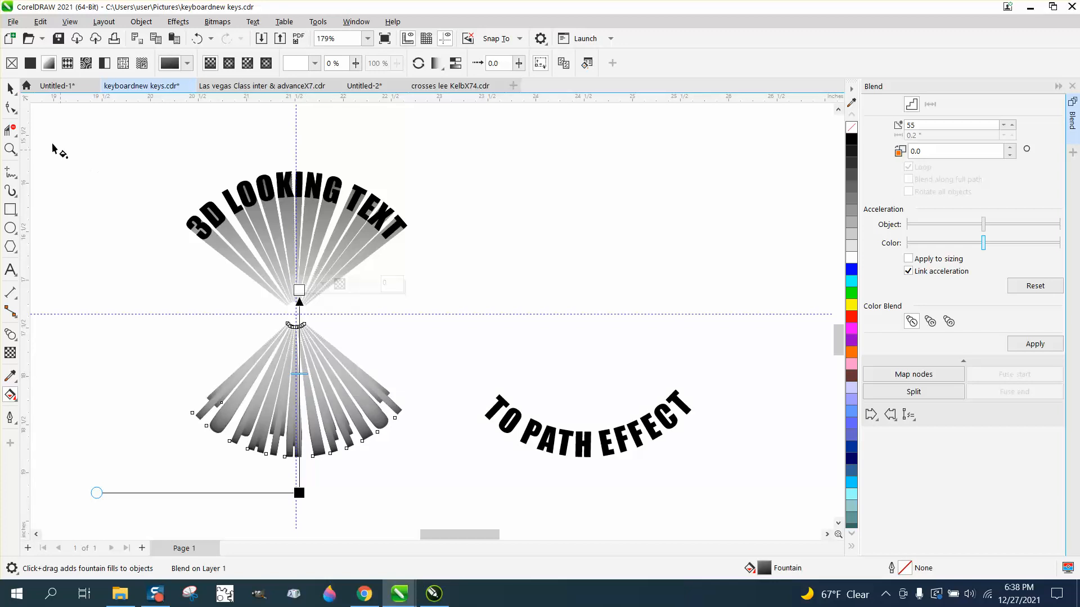
Move the duplicate bottom curved text onto the arched end of the bottom blend
click(10, 88)
click(519, 338)
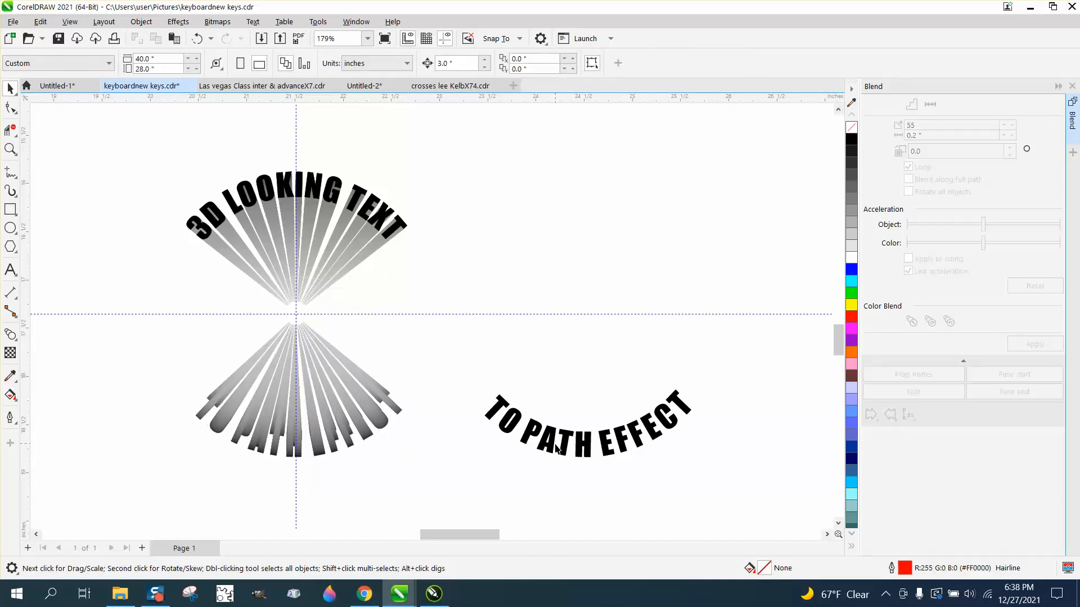
click(608, 443)
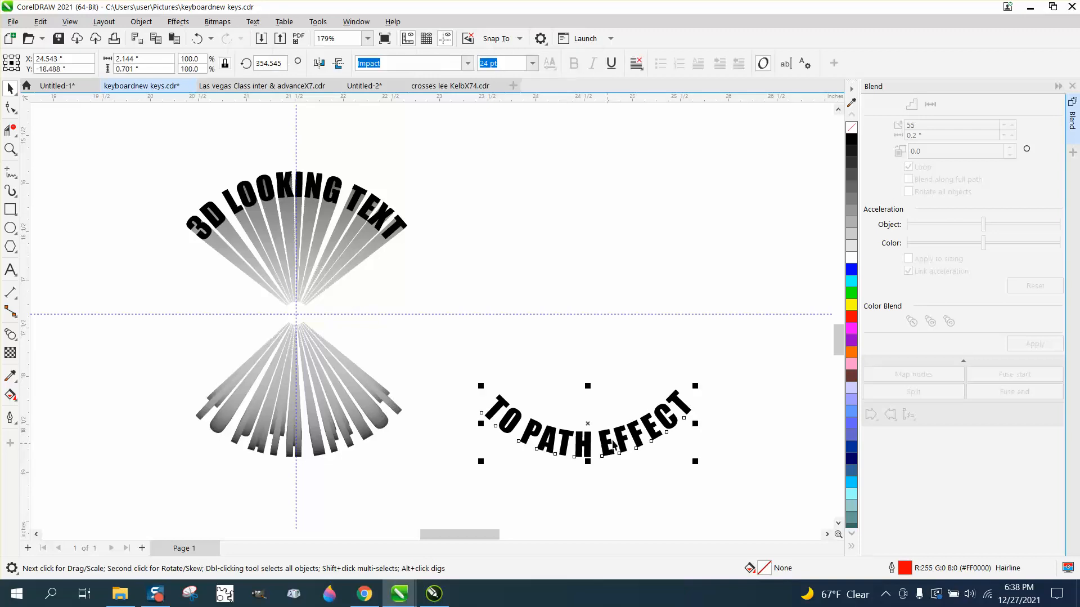
key(Left)
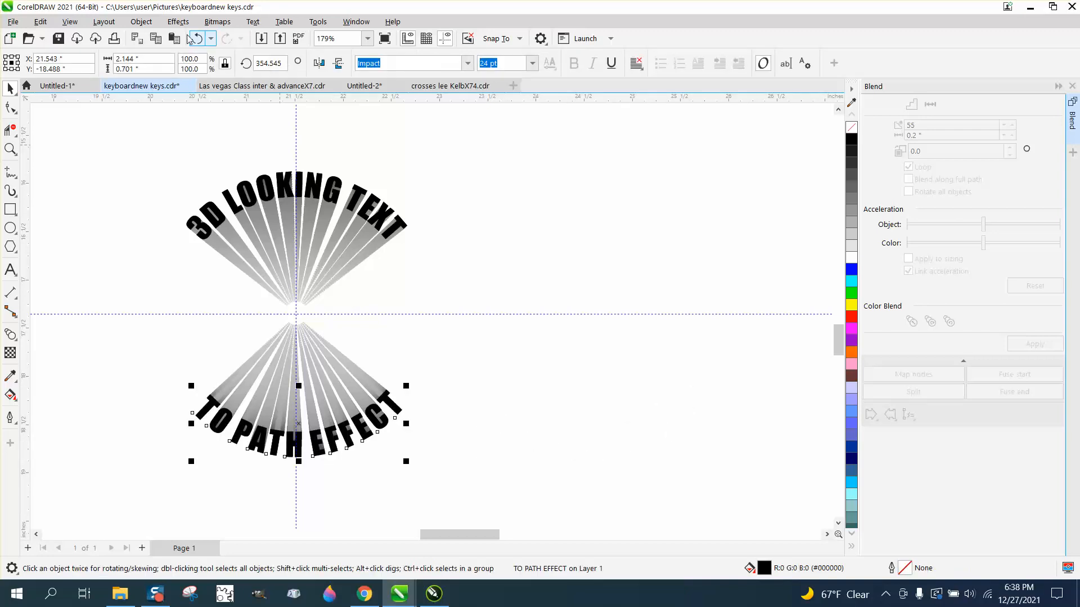
click(141, 21)
mouse_move(159, 229)
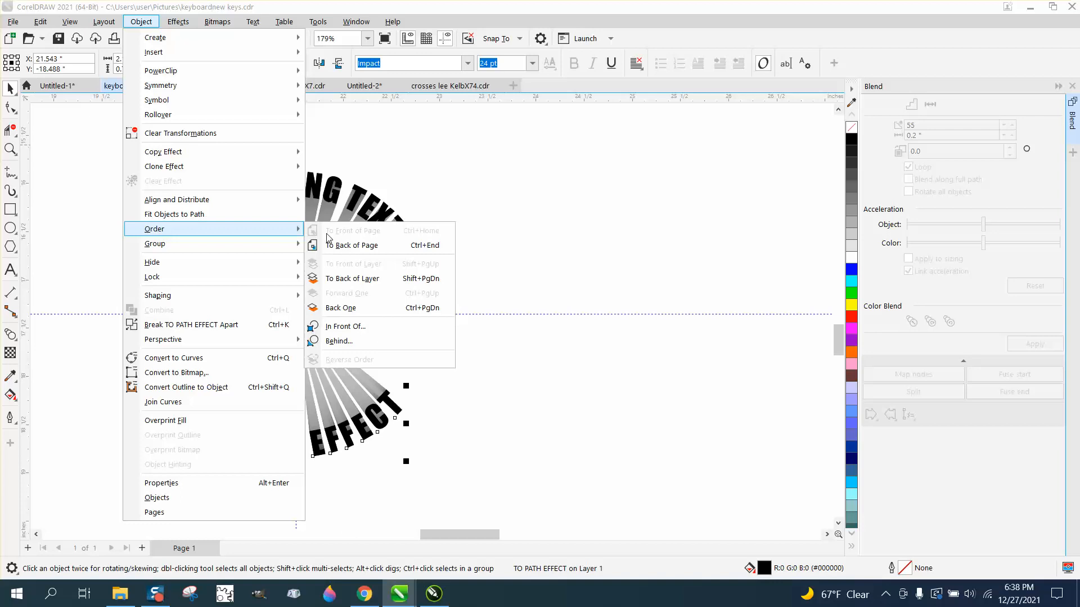
click(360, 244)
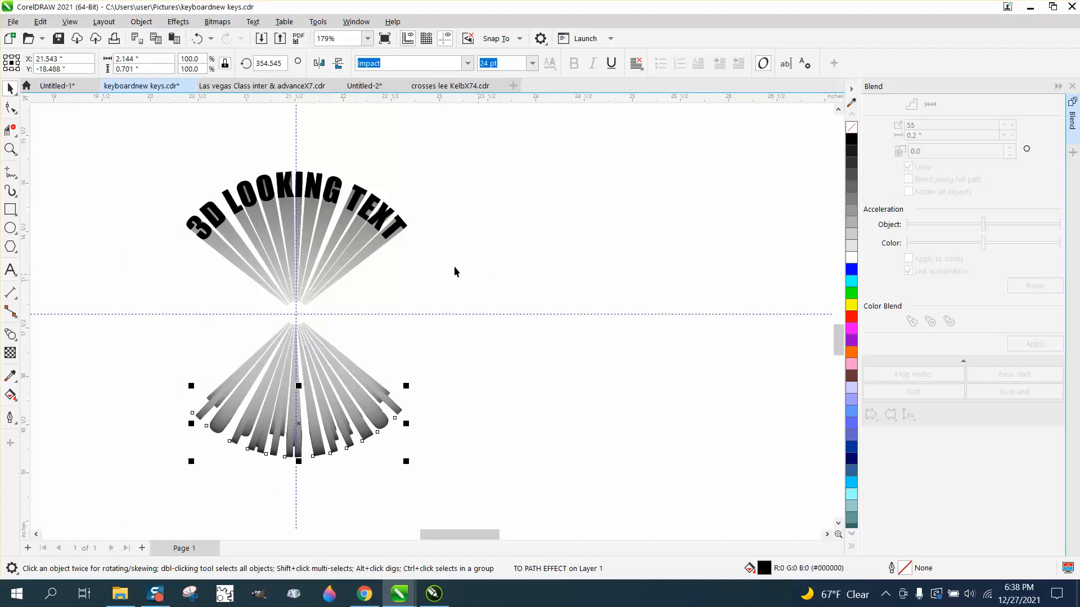
click(148, 24)
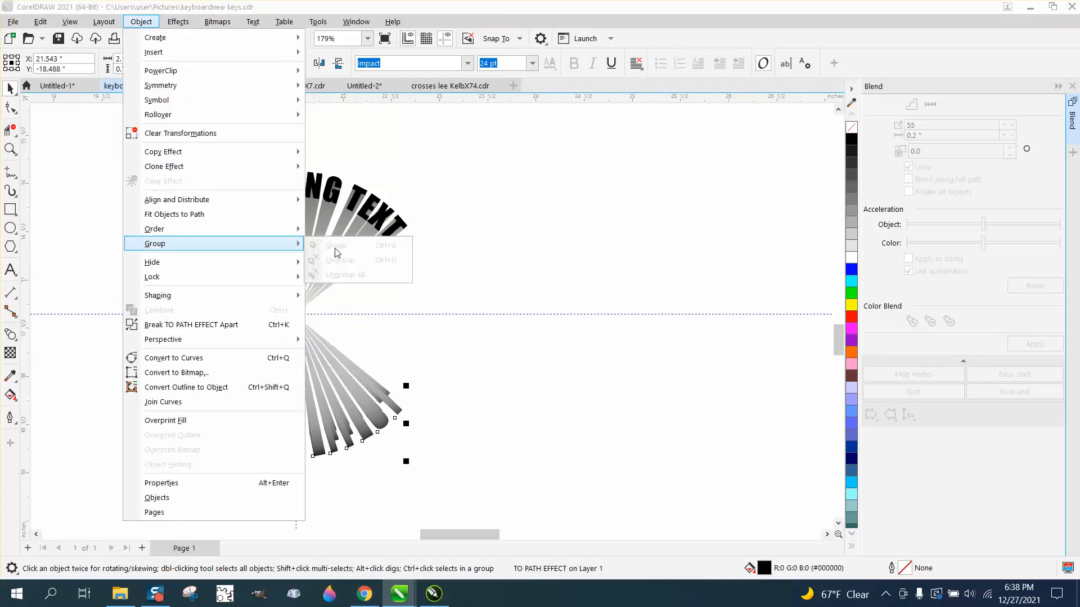
mouse_move(169, 229)
click(338, 232)
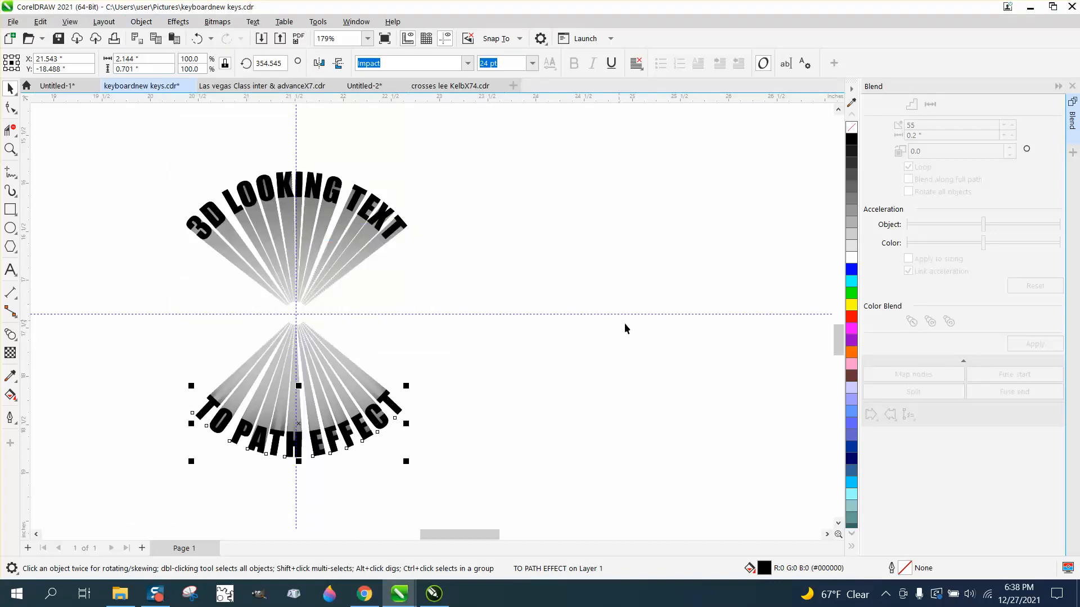
Delete the horizontal guideline
click(567, 318)
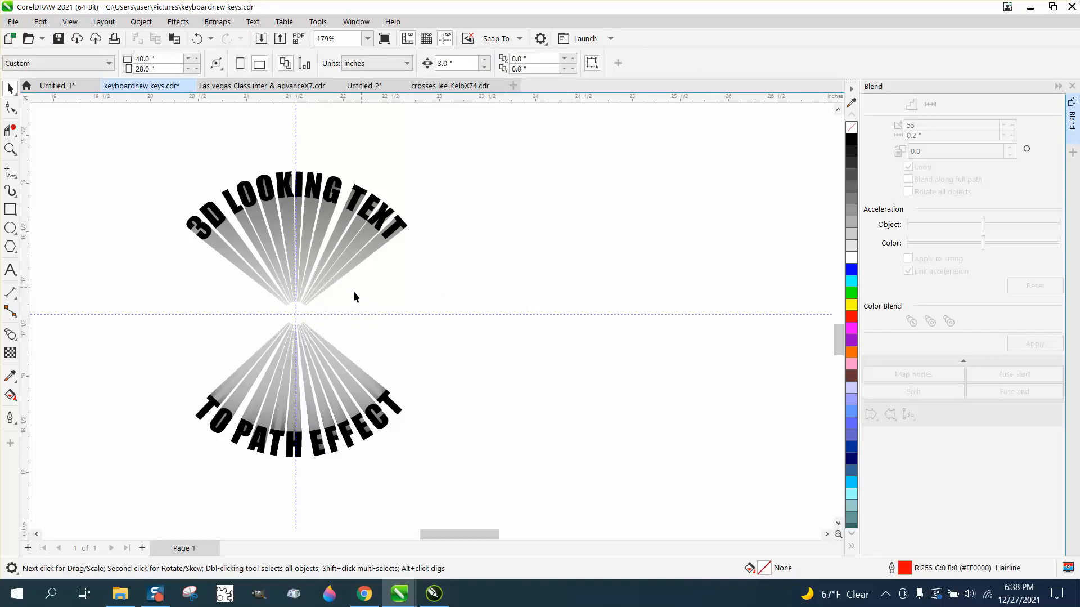
click(171, 313)
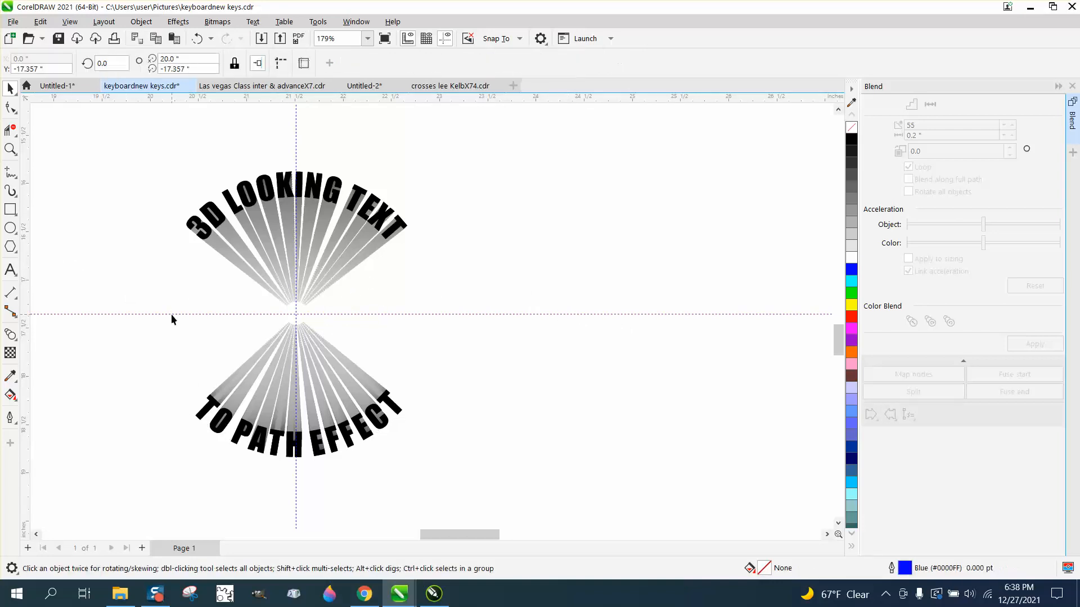
key(Delete)
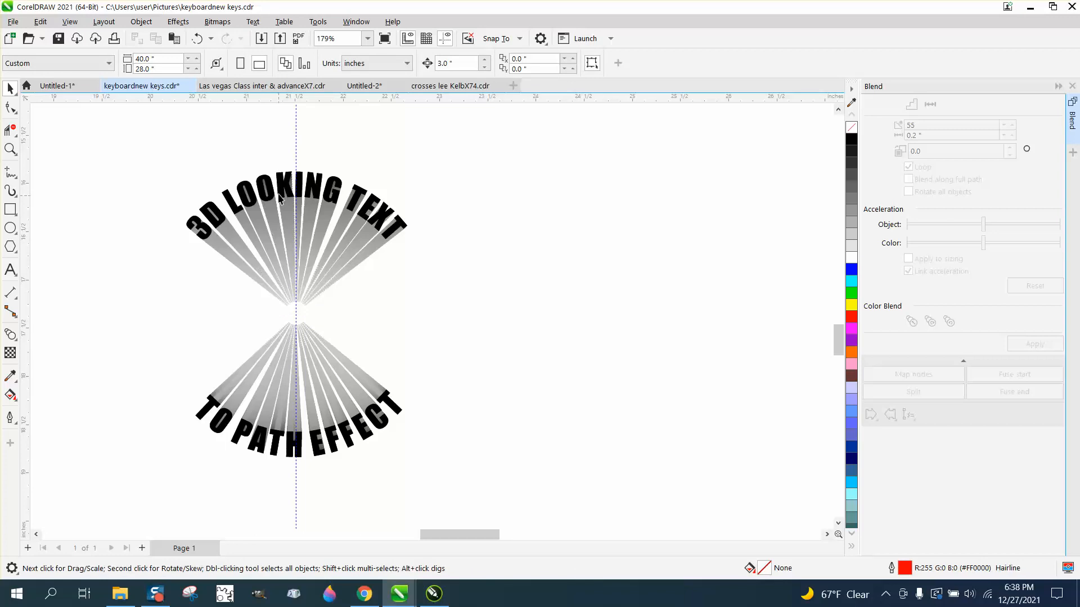
Delete the vertical guideline
click(297, 157)
key(Delete)
Apply a fountain transparency to the top blend so it fades out toward the centre
click(10, 149)
drag(164, 160, 545, 514)
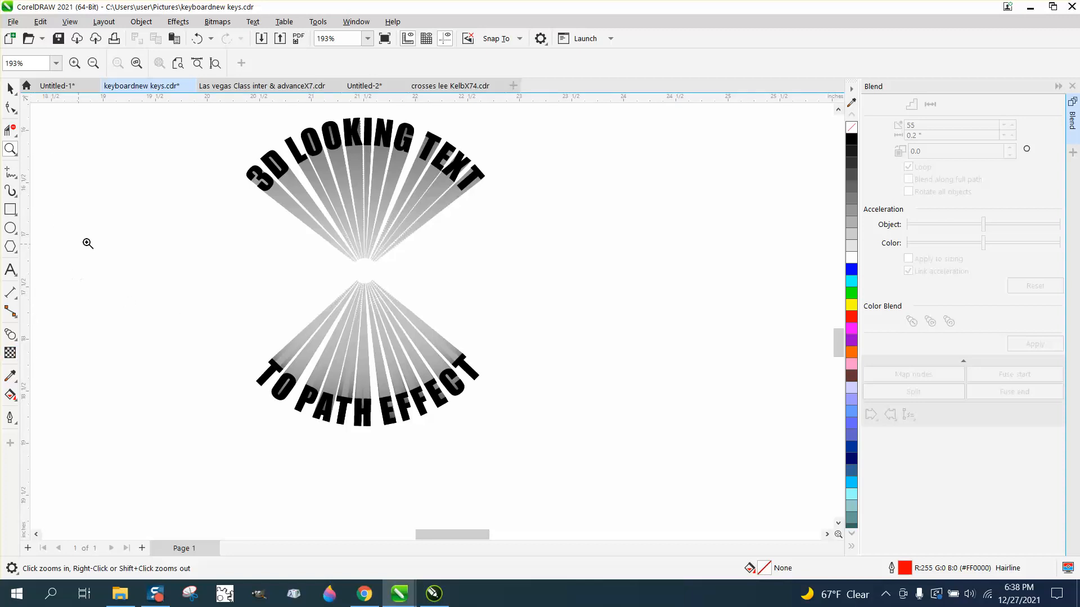
click(10, 88)
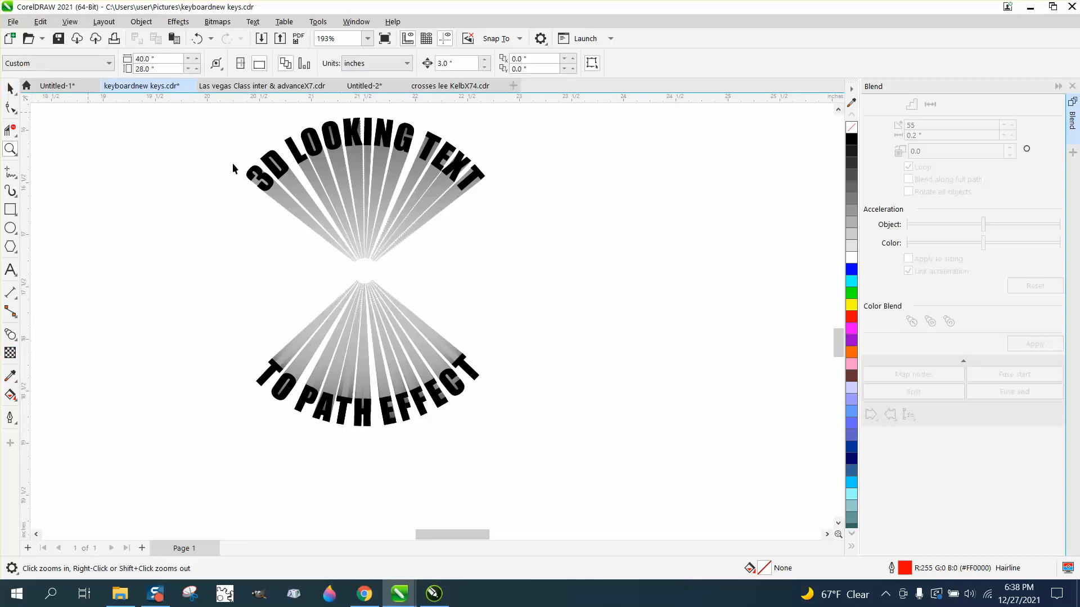
click(363, 192)
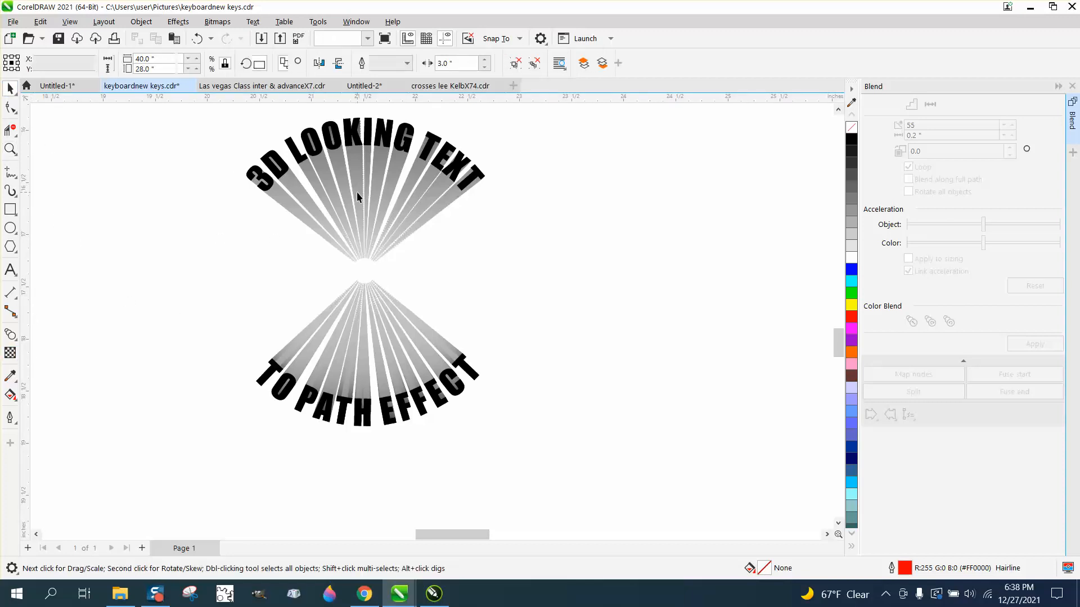
click(10, 352)
drag(335, 278, 362, 279)
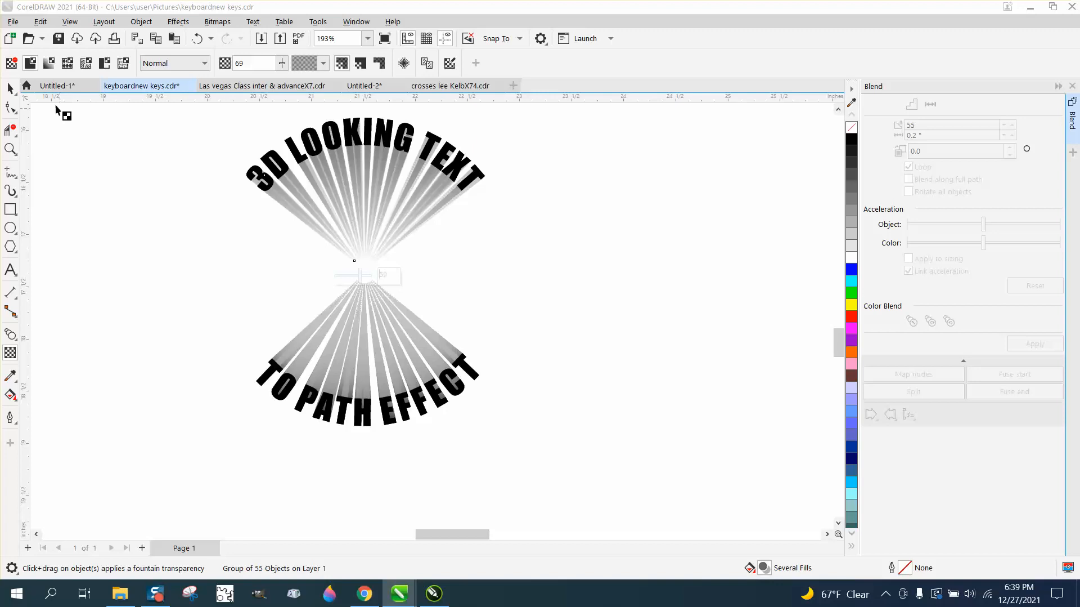
Apply a fountain transparency to the bottom blend and set its transparency node to 50
click(10, 88)
click(347, 286)
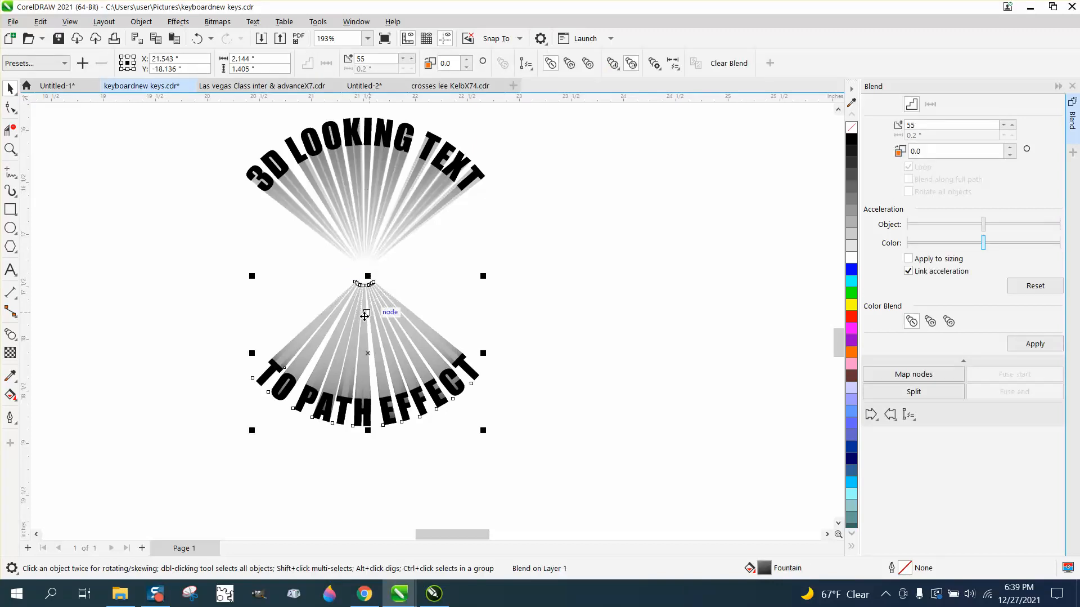
click(11, 396)
click(10, 352)
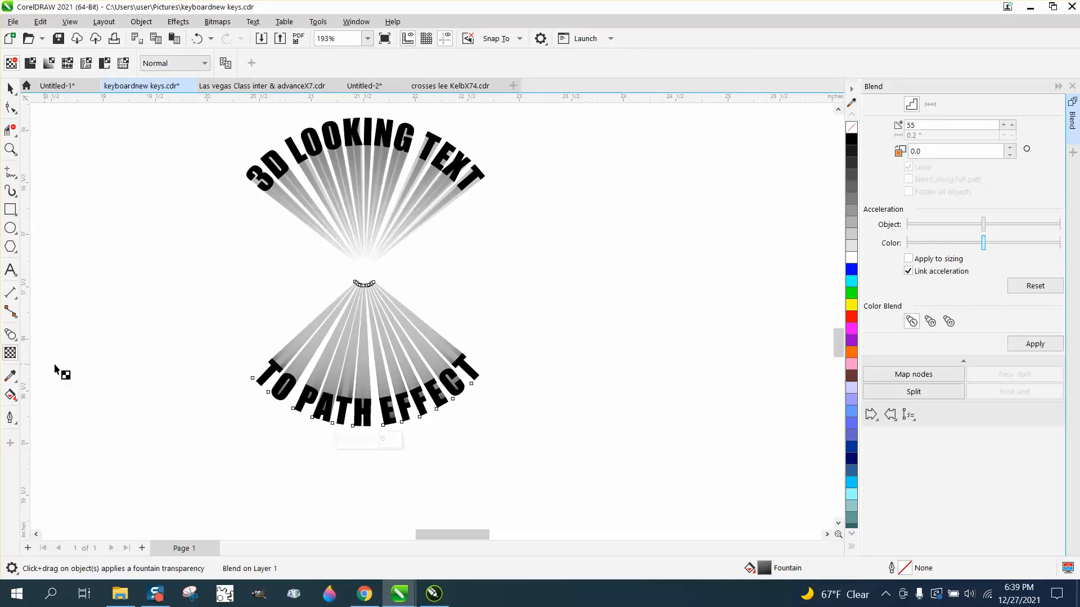
click(366, 426)
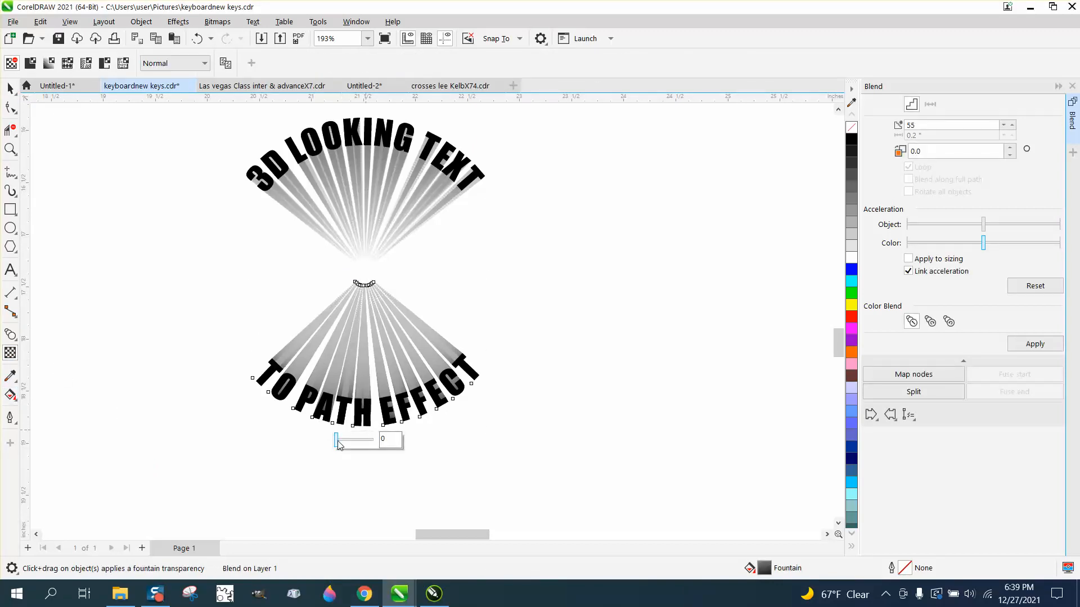
drag(338, 440, 353, 441)
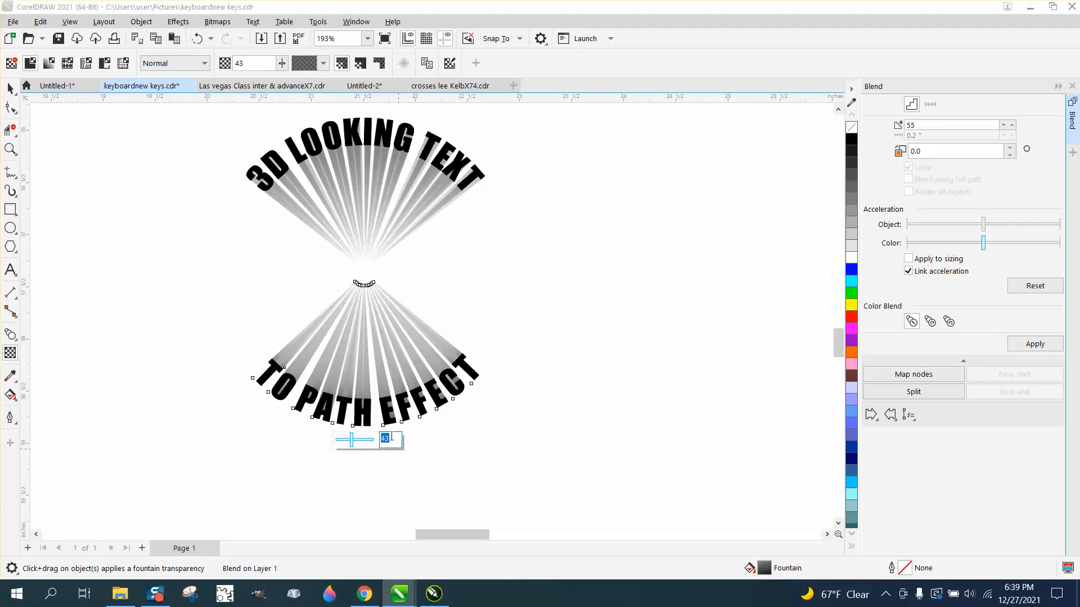
key(Return)
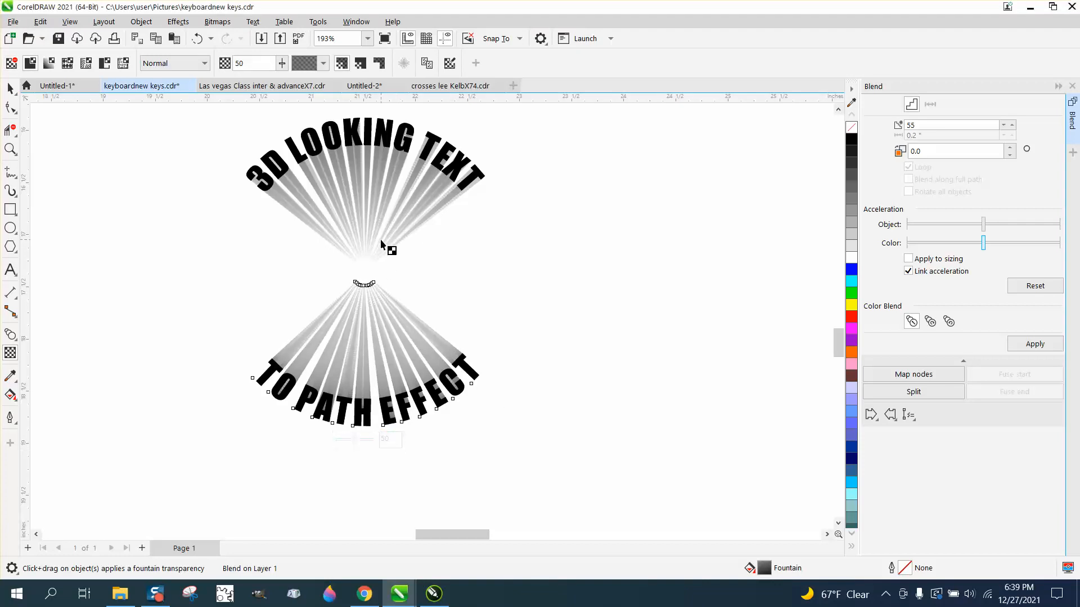
Set the top blend's transparency node to 50
click(380, 239)
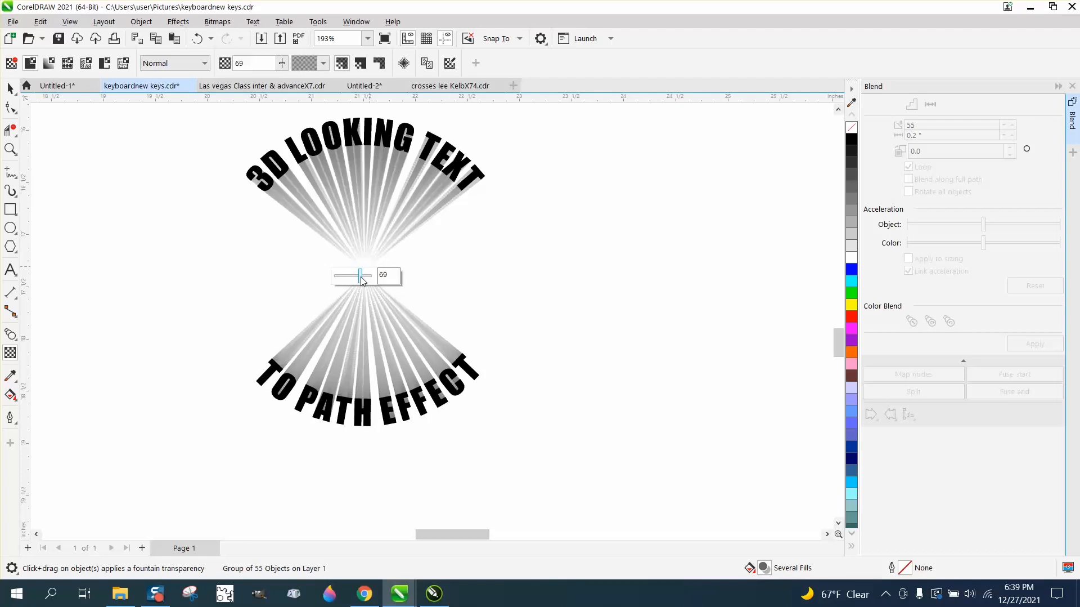
drag(389, 275, 370, 277)
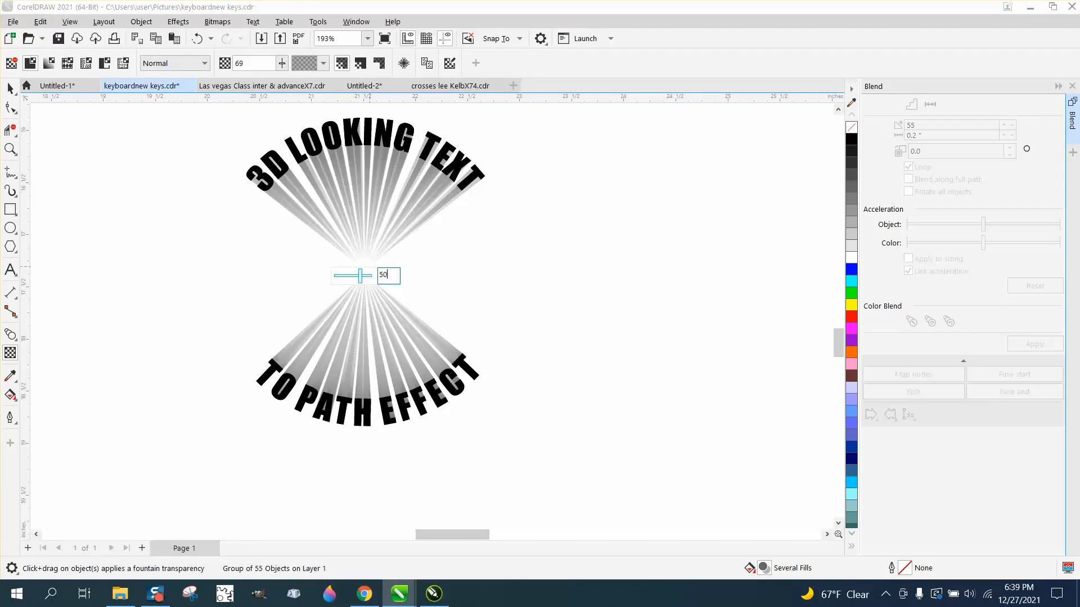
text(50)
key(Return)
click(518, 306)
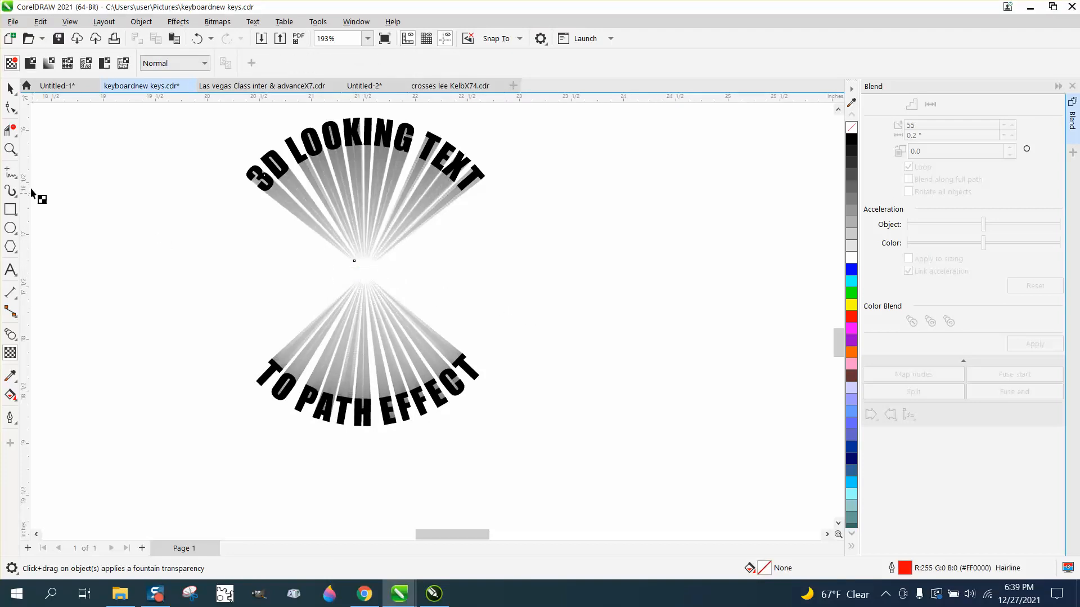
Zoom in to inspect the faded centre where the two blends meet
click(11, 149)
drag(276, 165, 420, 250)
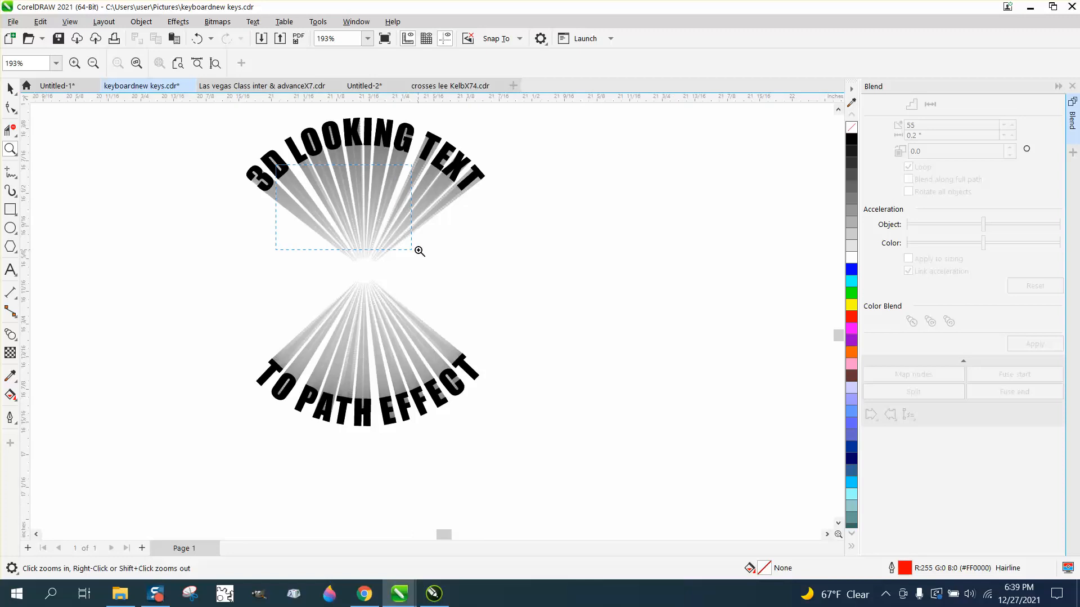
scroll(406, 248, down, 4)
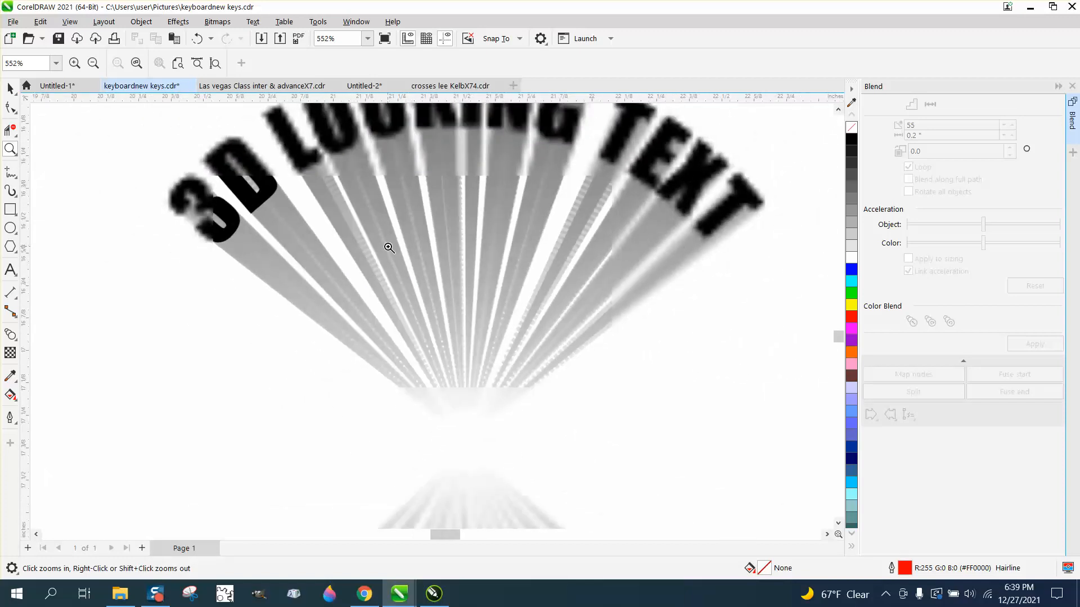
scroll(389, 248, down, 5)
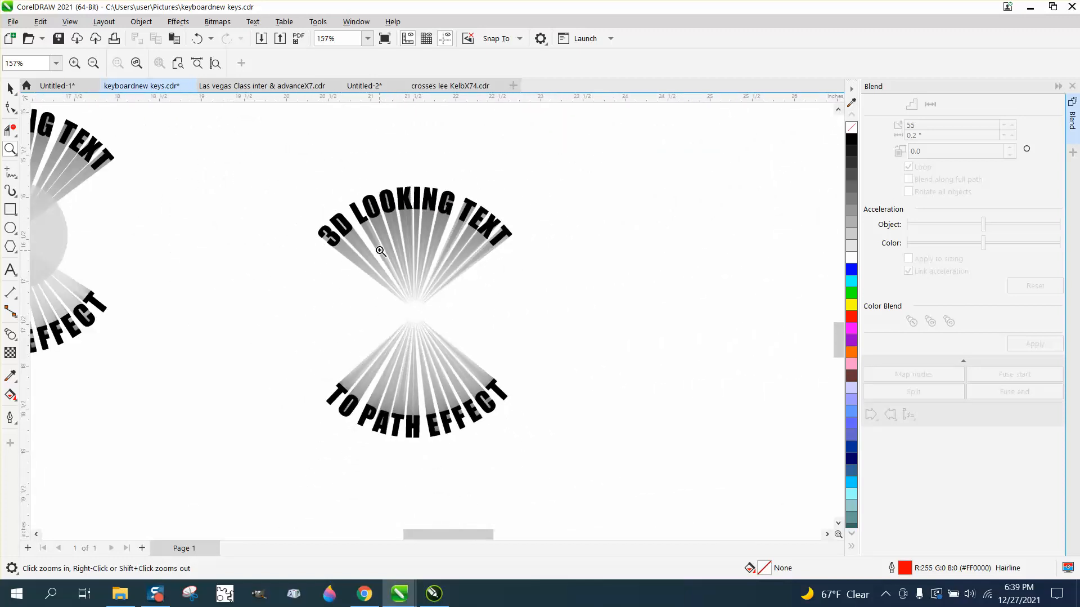